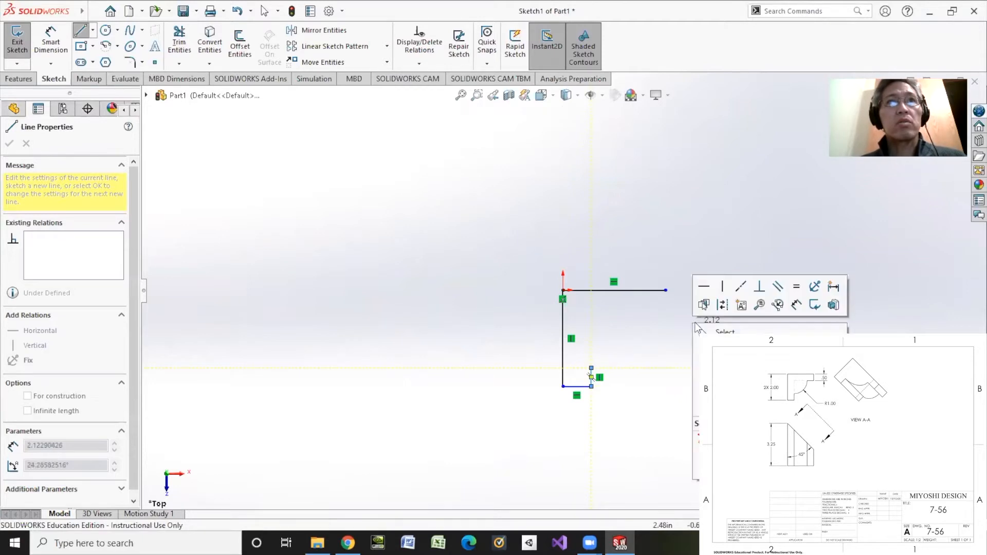
Sketch a short vertical line down from the top line's right end and a horizontal line about 0.39 in long inward from it
{"action": "left_click", "coordinate": [709, 344]}
{"action": "left_click", "coordinate": [666, 291]}
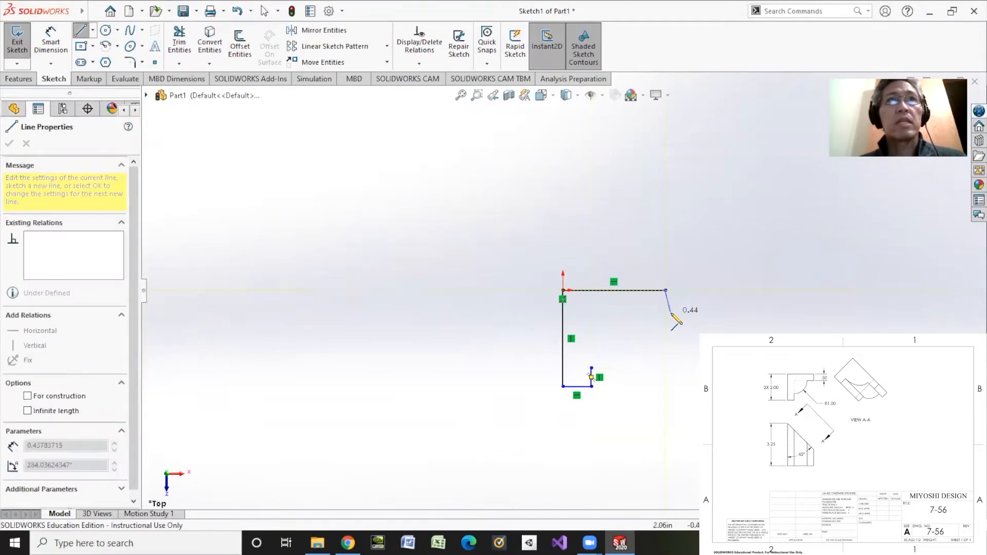
{"action": "right_click", "coordinate": [763, 329]}
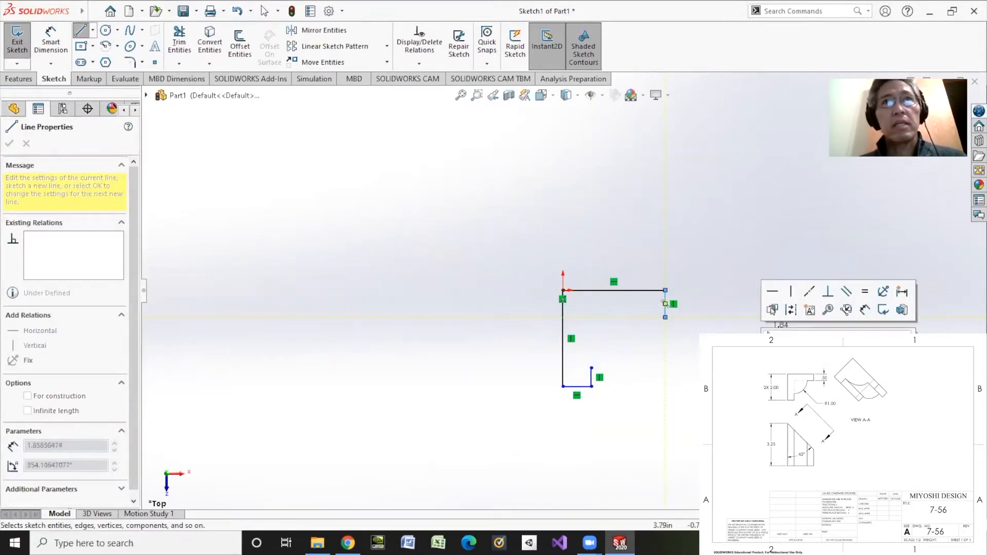
{"action": "left_click", "coordinate": [774, 336]}
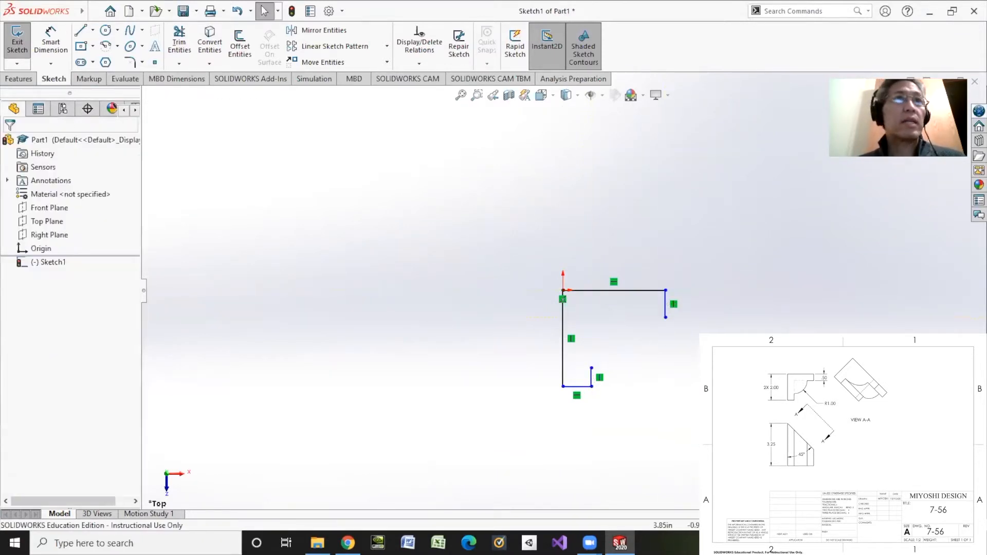
{"action": "left_click", "coordinate": [80, 31]}
{"action": "left_click", "coordinate": [666, 318]}
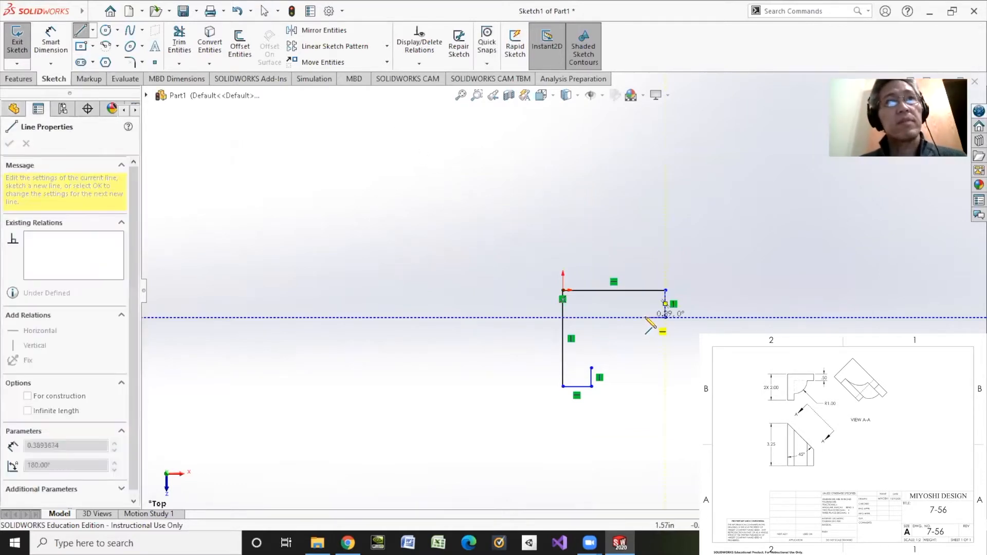
{"action": "right_click", "coordinate": [662, 348]}
{"action": "left_click", "coordinate": [676, 362]}
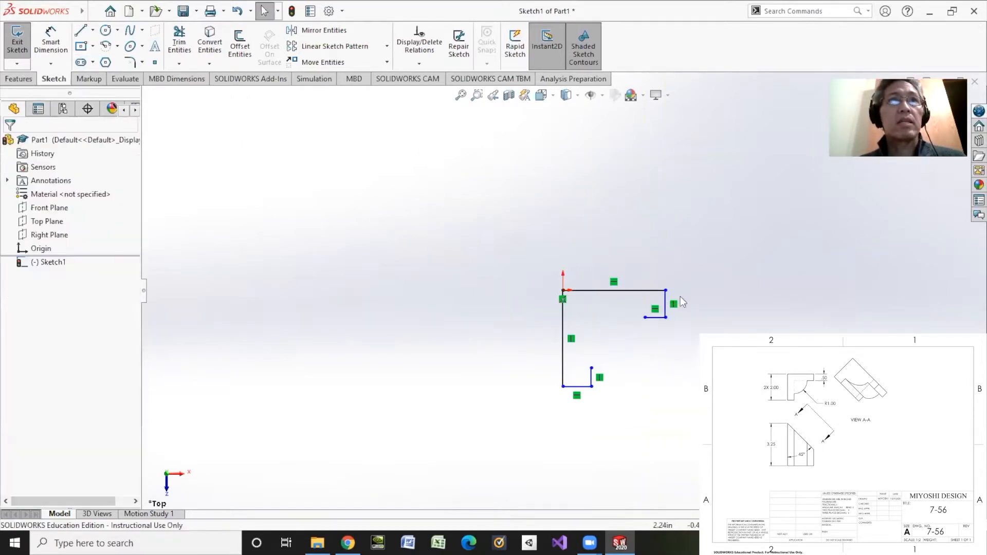
Sketch a circle about 1.37 in in diameter inside the corner between the top and left lines
{"action": "left_click", "coordinate": [106, 30]}
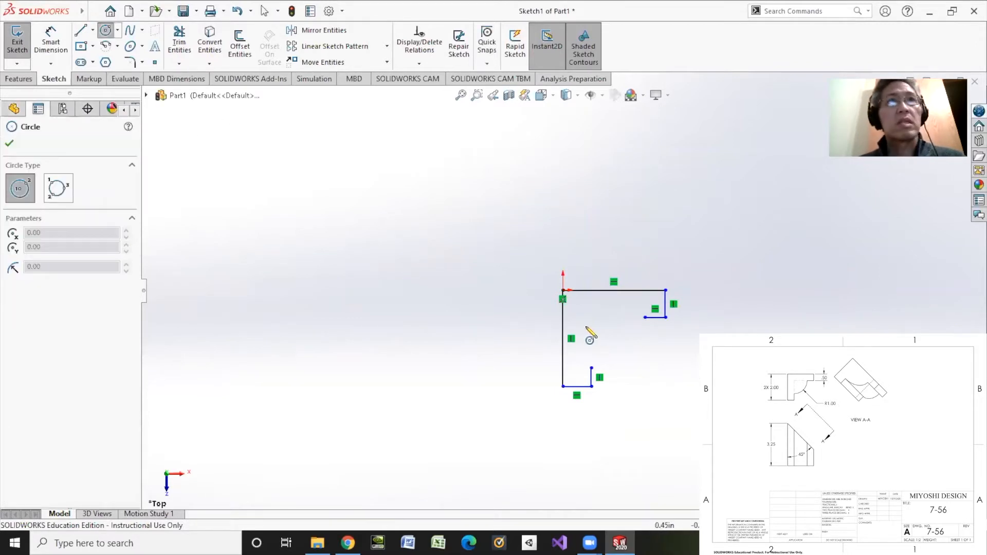
{"action": "left_click", "coordinate": [602, 326]}
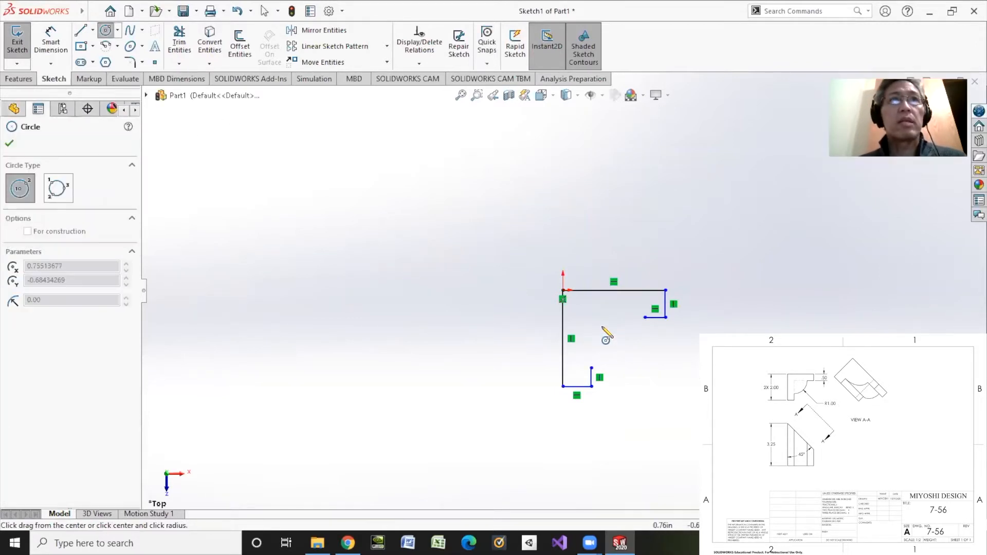
{"action": "left_click", "coordinate": [631, 348]}
{"action": "right_click", "coordinate": [668, 354]}
{"action": "left_click", "coordinate": [674, 362]}
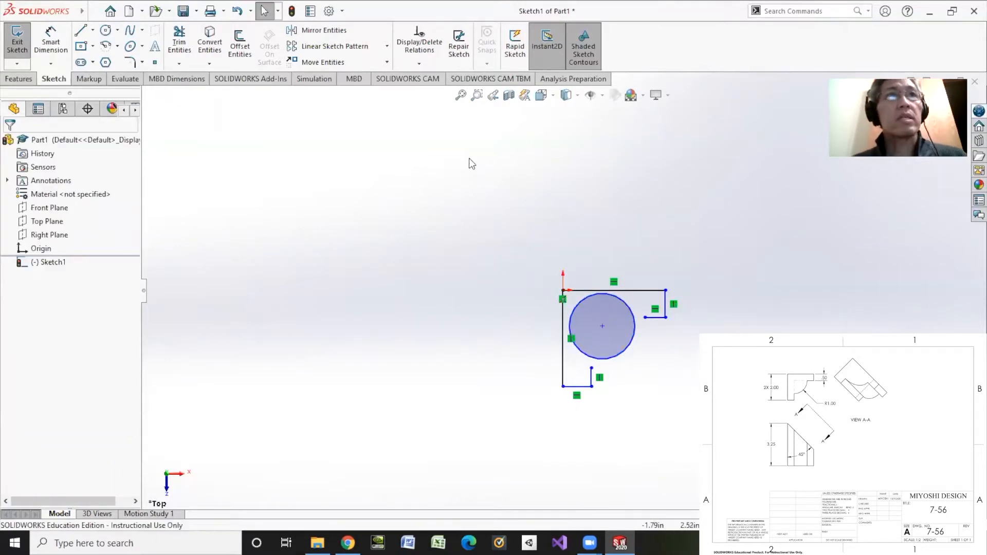
Dimension the long left vertical line to 2 in
{"action": "left_click", "coordinate": [57, 52]}
{"action": "left_click", "coordinate": [563, 349]}
{"action": "left_click", "coordinate": [494, 342]}
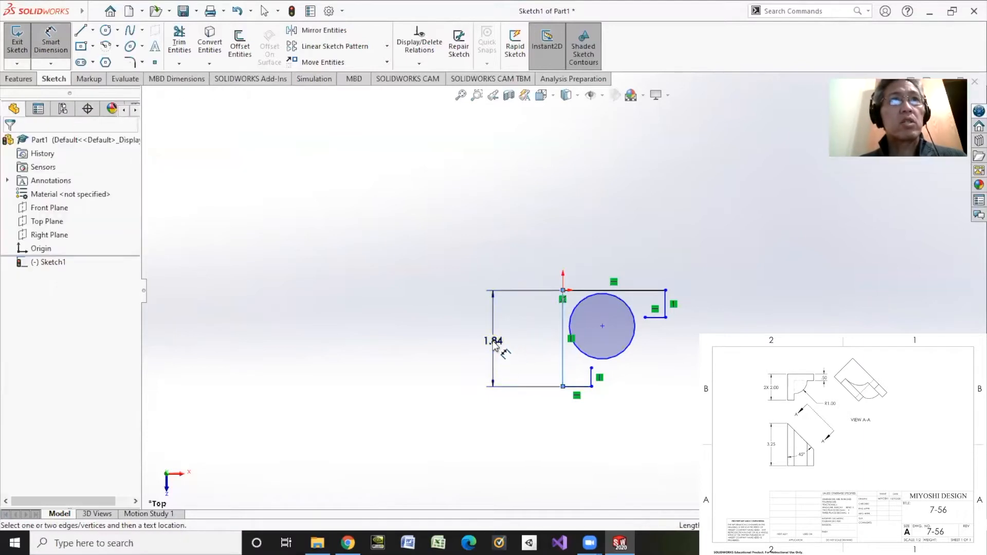
{"action": "type", "text": "2"}
{"action": "key", "text": "Return"}
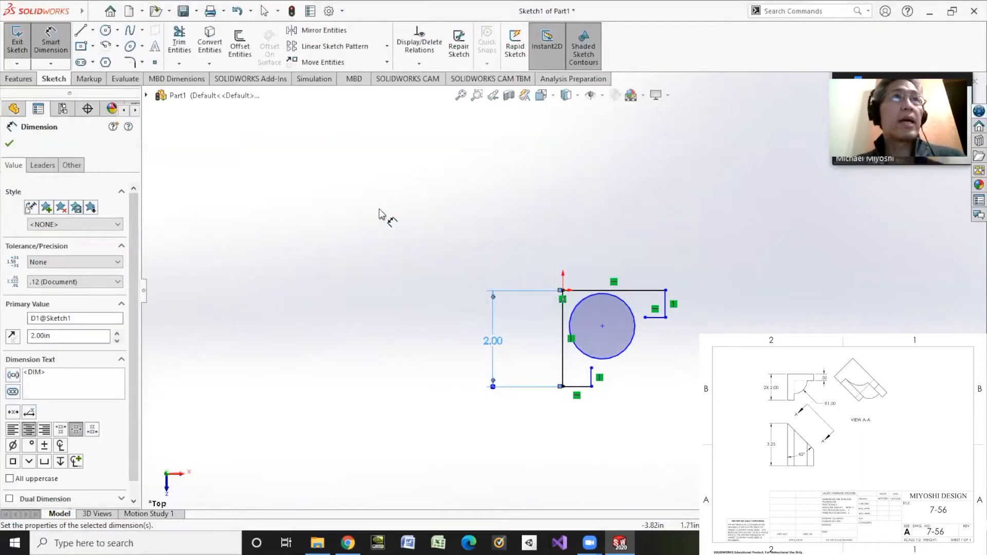
Add Equal relations between the long top and left lines, and between the bottom horizontal line and the short right vertical line
{"action": "left_click", "coordinate": [419, 63]}
{"action": "left_click", "coordinate": [432, 101]}
{"action": "left_click", "coordinate": [592, 290]}
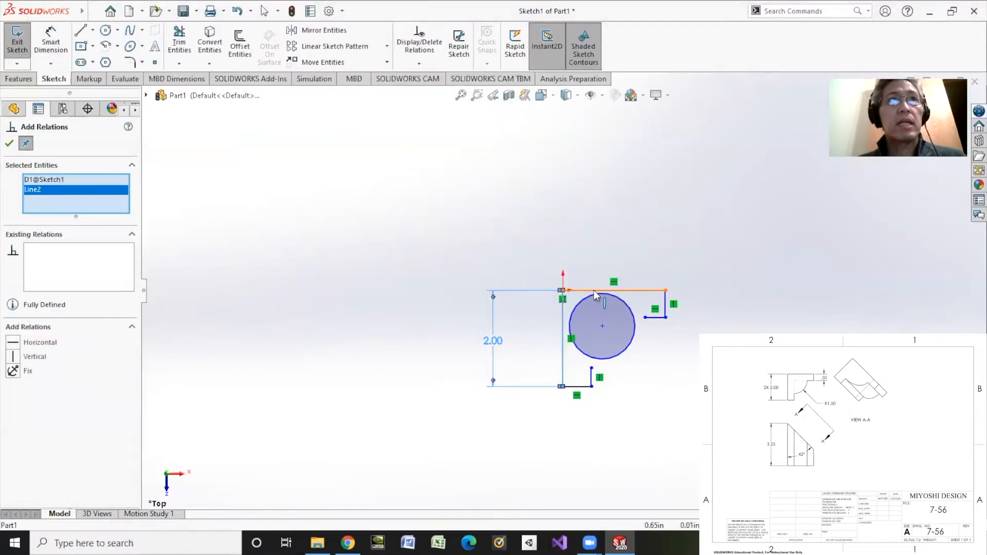
{"action": "left_click", "coordinate": [13, 414]}
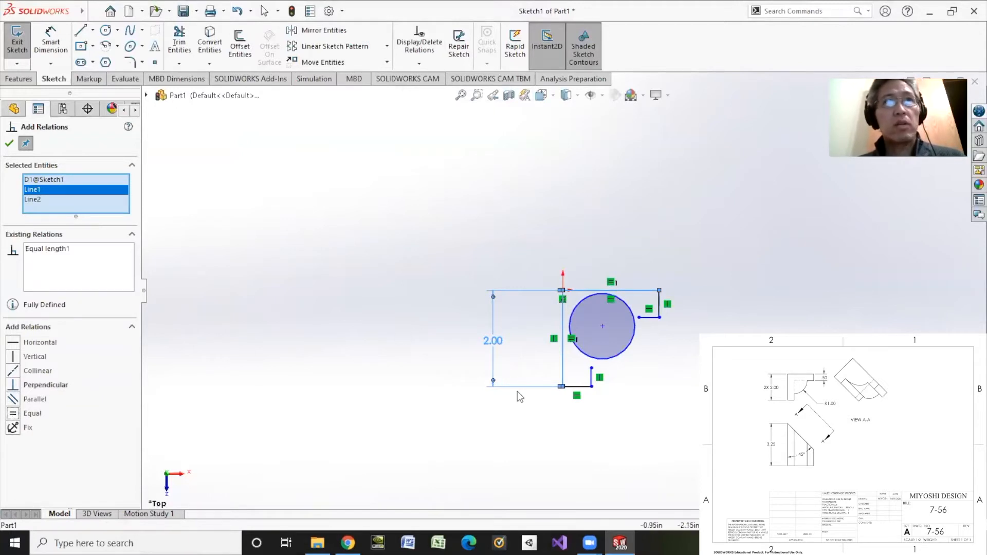
{"action": "left_click", "coordinate": [576, 387]}
{"action": "left_click", "coordinate": [659, 306]}
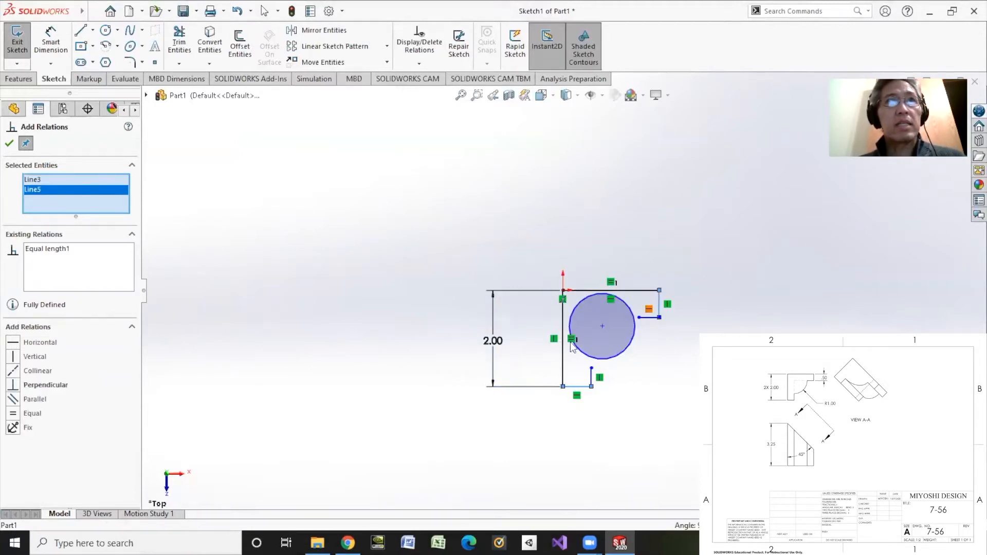
{"action": "left_click", "coordinate": [13, 414]}
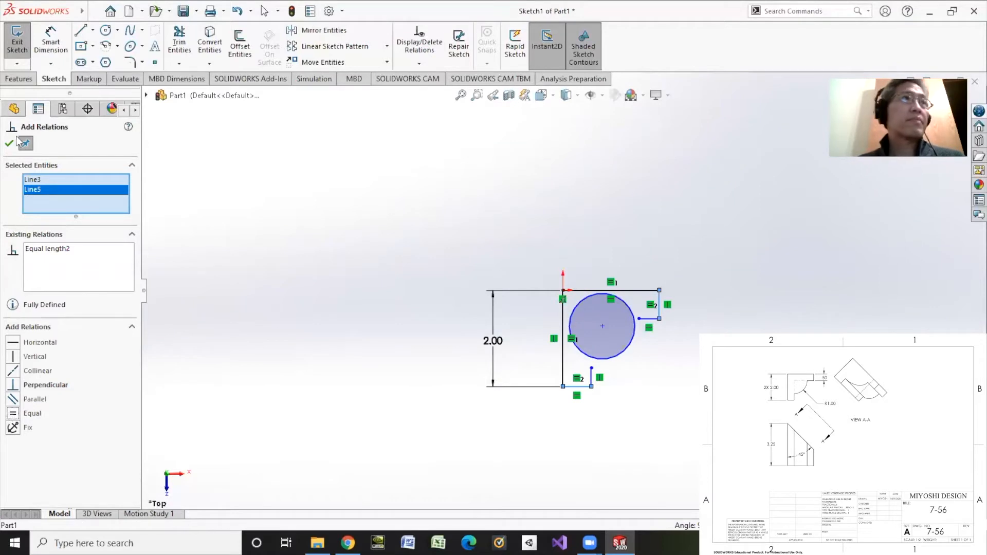
Dimension the circle with a diameter of 2 in
{"action": "left_click", "coordinate": [50, 44]}
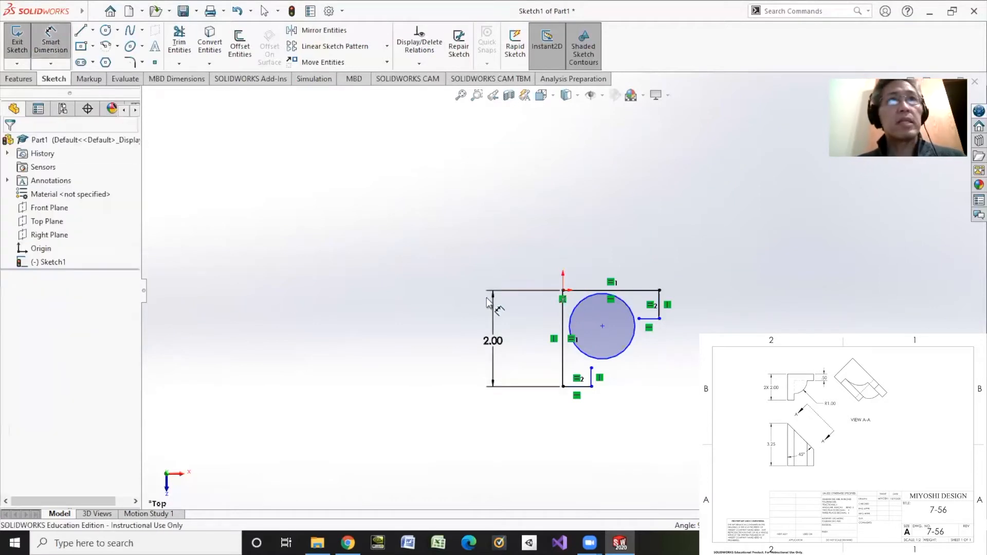
{"action": "left_click", "coordinate": [623, 307]}
{"action": "left_click", "coordinate": [674, 245]}
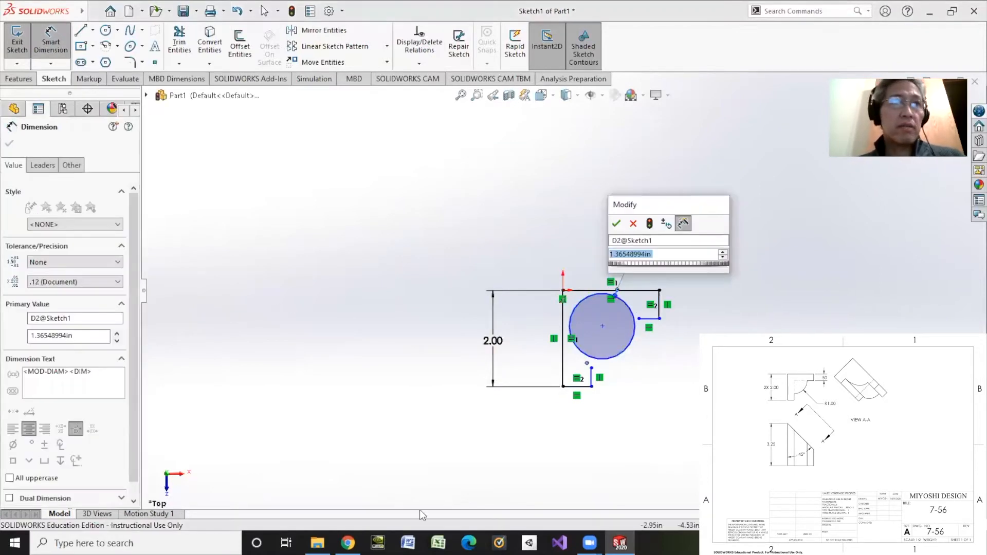
{"action": "left_click", "coordinate": [347, 543]}
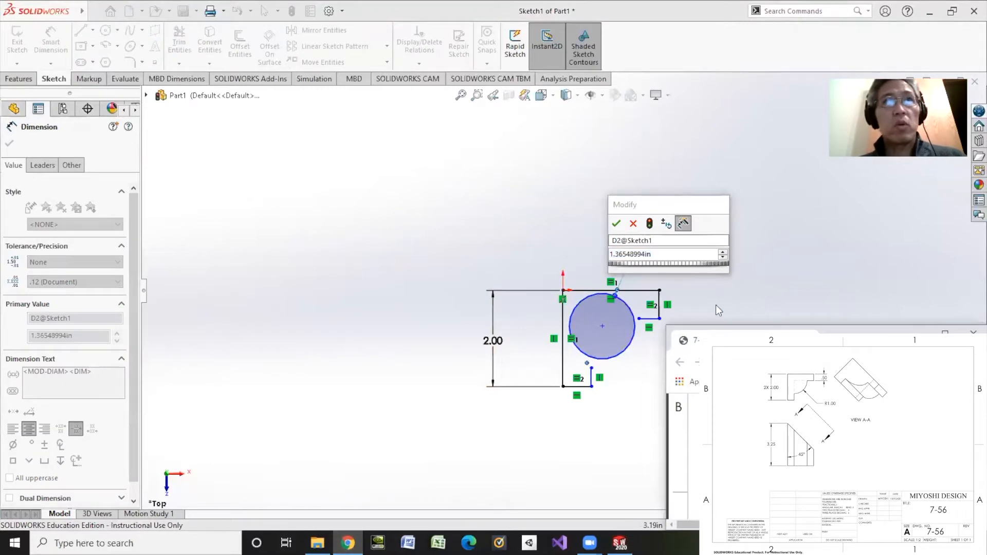
{"action": "left_click", "coordinate": [674, 254]}
{"action": "type", "text": "2"}
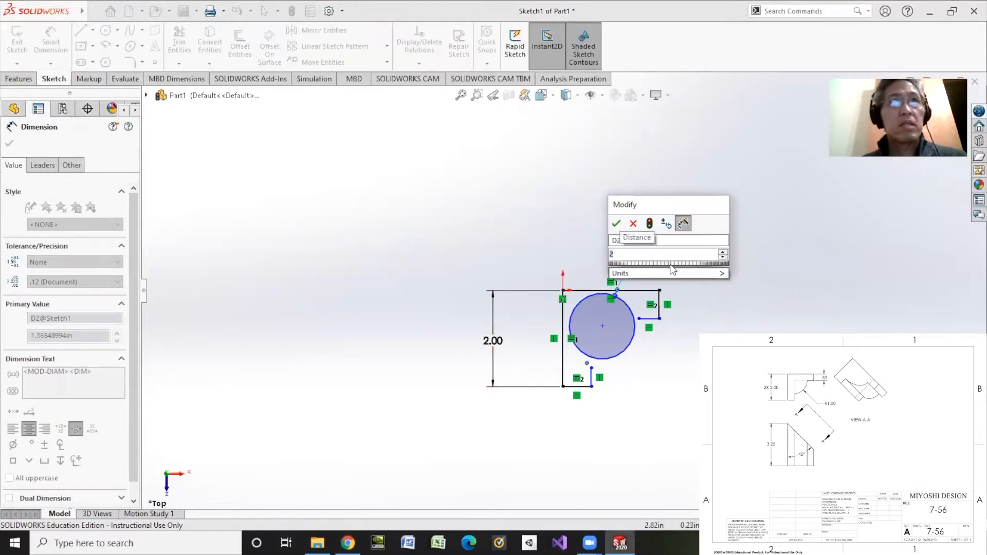
{"action": "key", "text": "Return"}
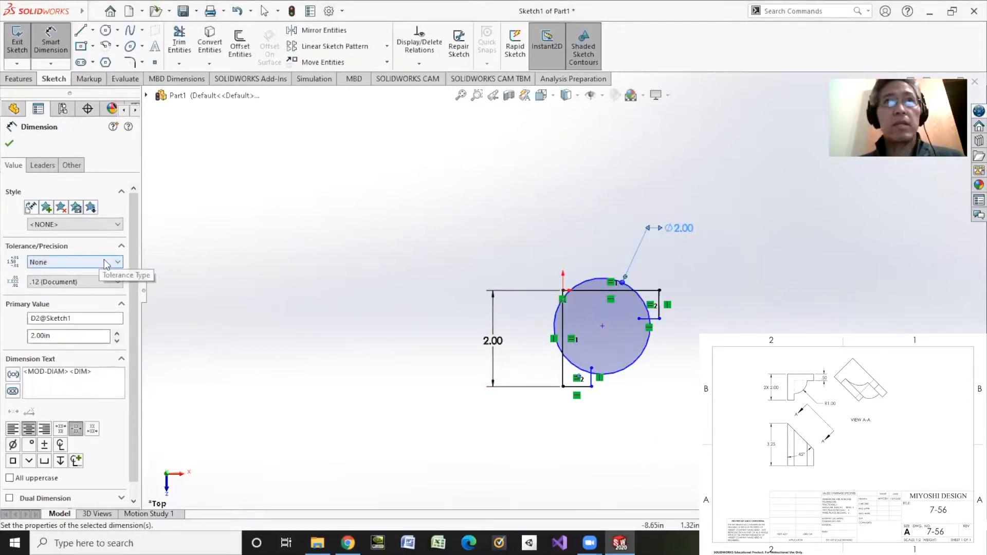
Change the circle's dimension display from diameter to radius
{"action": "left_click", "coordinate": [43, 166]}
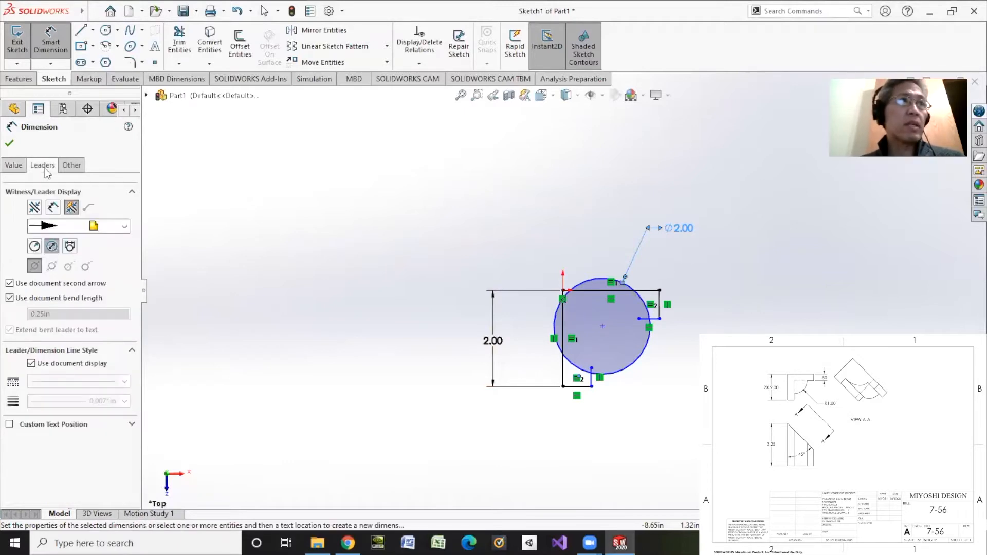
{"action": "left_click", "coordinate": [34, 246]}
{"action": "left_click", "coordinate": [10, 143]}
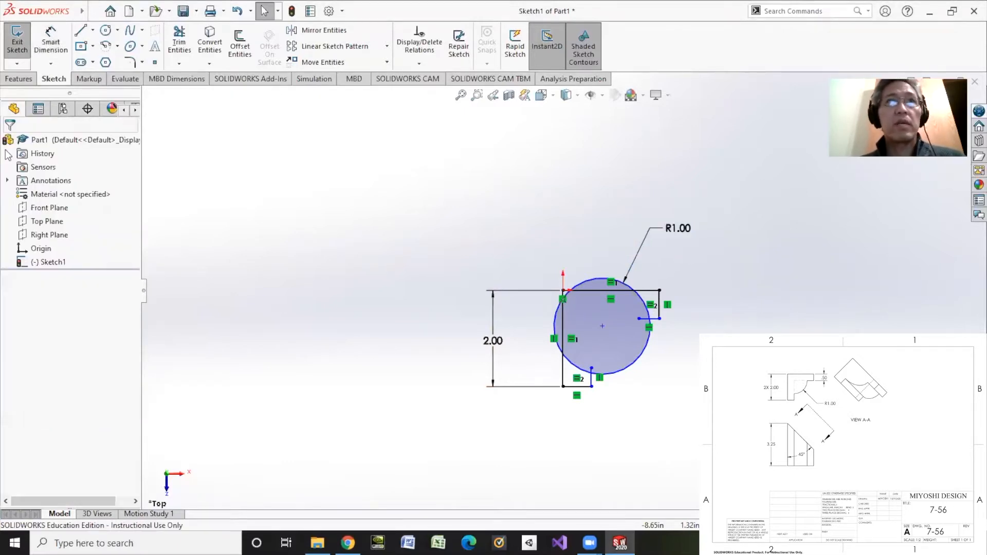
{"action": "left_click", "coordinate": [98, 9]}
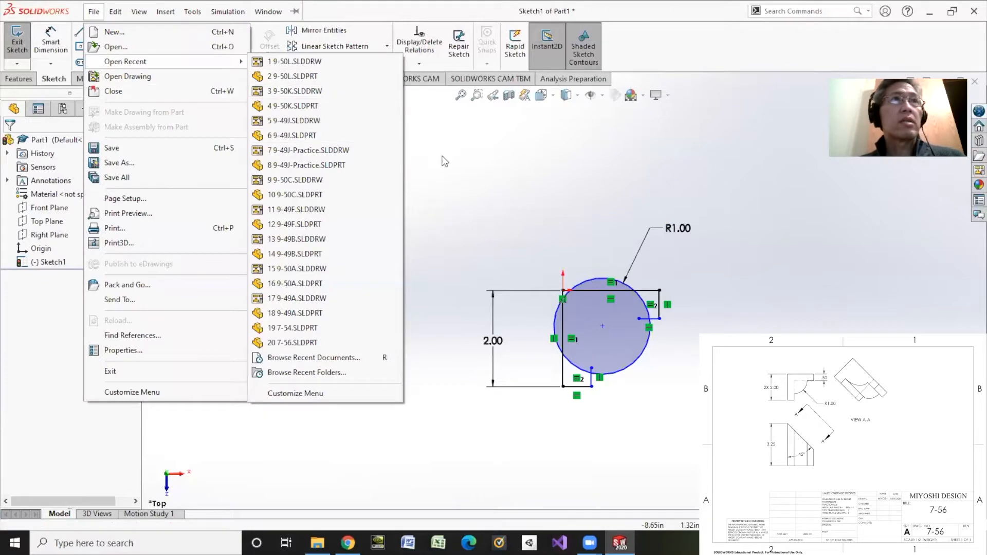
{"action": "left_click", "coordinate": [229, 93]}
Power trim the short horizontal line at the right so that it ends on the circle
{"action": "left_click", "coordinate": [179, 64]}
{"action": "left_click", "coordinate": [198, 78]}
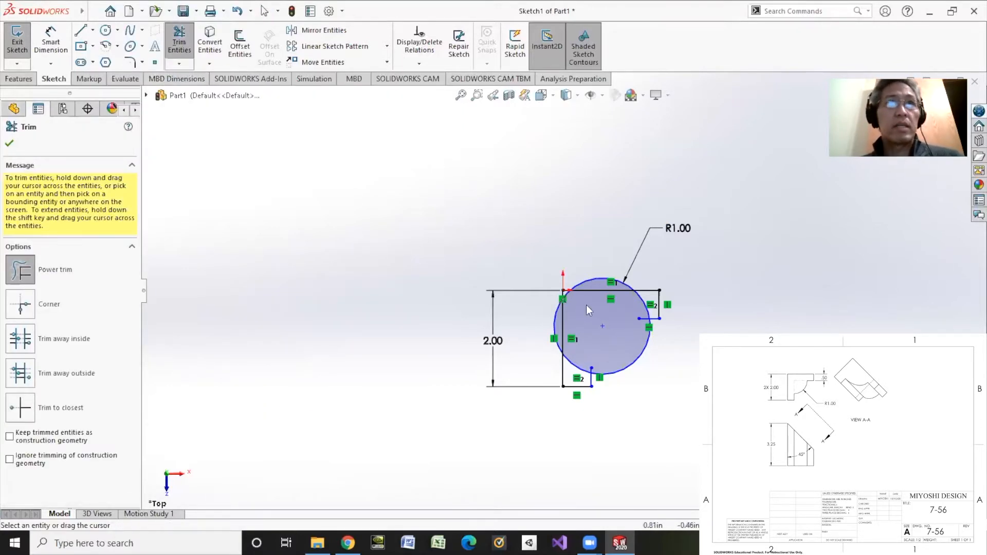
{"action": "scroll", "coordinate": [591, 260], "scroll_direction": "up", "scroll_amount": 1}
{"action": "scroll", "coordinate": [458, 282], "scroll_direction": "down", "scroll_amount": 4}
{"action": "scroll", "coordinate": [662, 339], "scroll_direction": "up", "scroll_amount": 4}
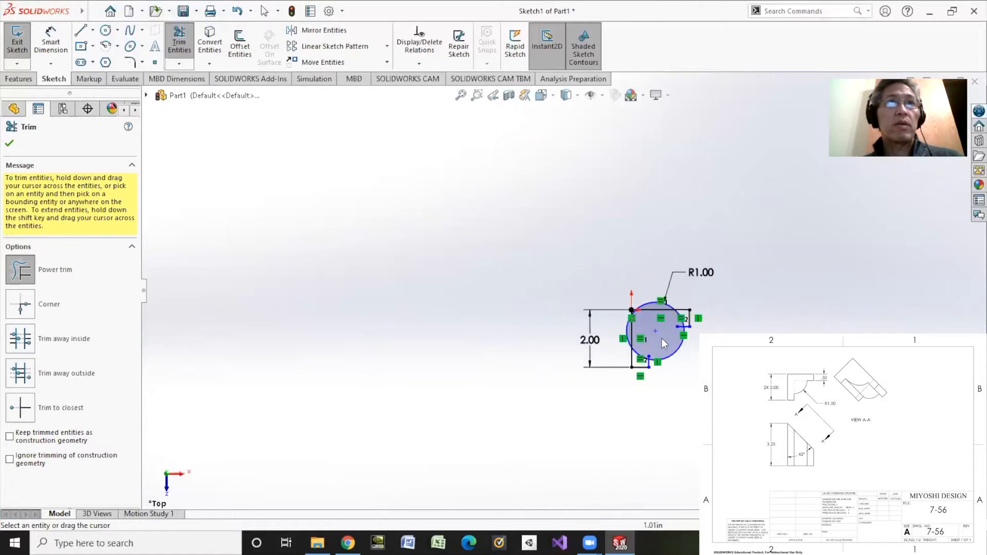
{"action": "scroll", "coordinate": [462, 377], "scroll_direction": "down", "scroll_amount": 5}
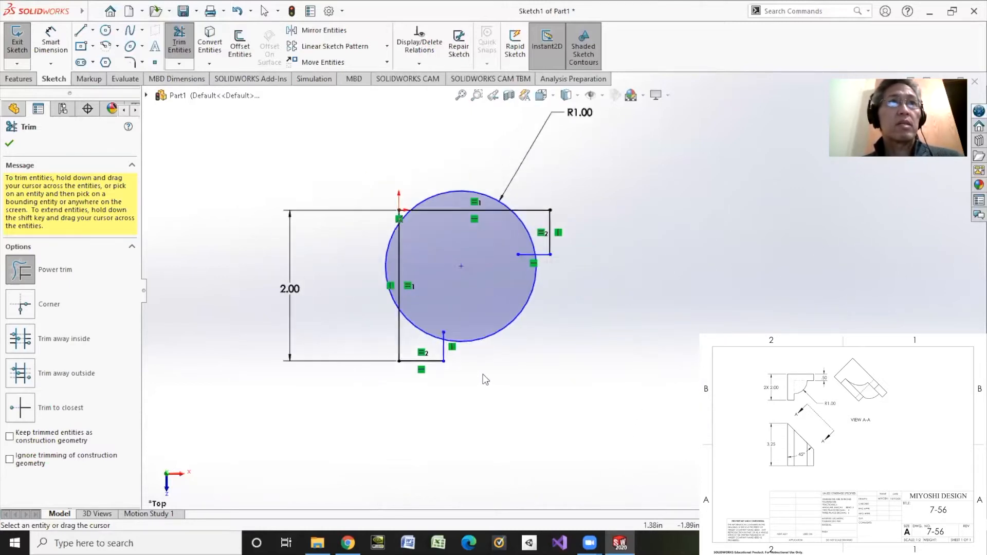
{"action": "scroll", "coordinate": [452, 228], "scroll_direction": "up", "scroll_amount": 2}
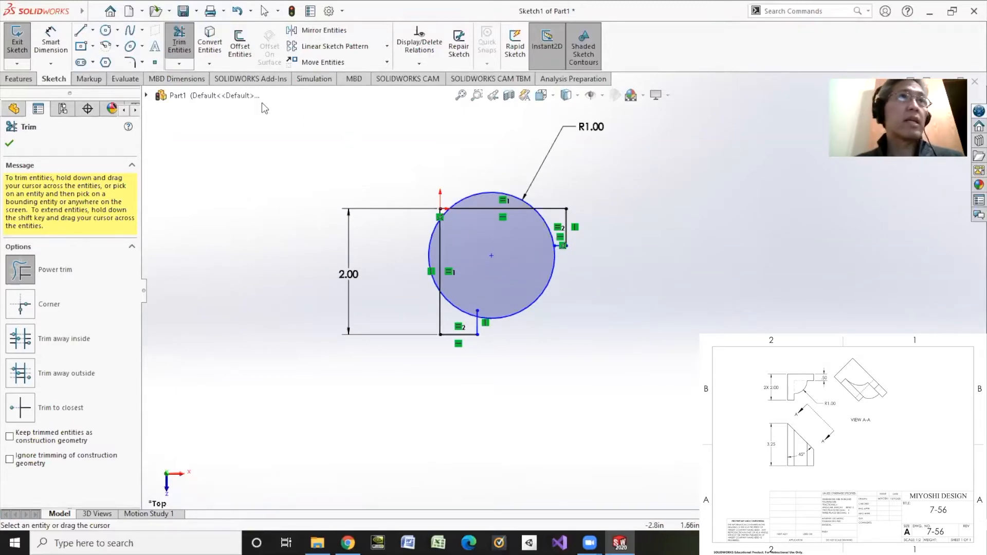
Add a Coincident relation between the circle and the upper end of the short lower vertical line
{"action": "left_click", "coordinate": [425, 67]}
{"action": "left_click", "coordinate": [440, 102]}
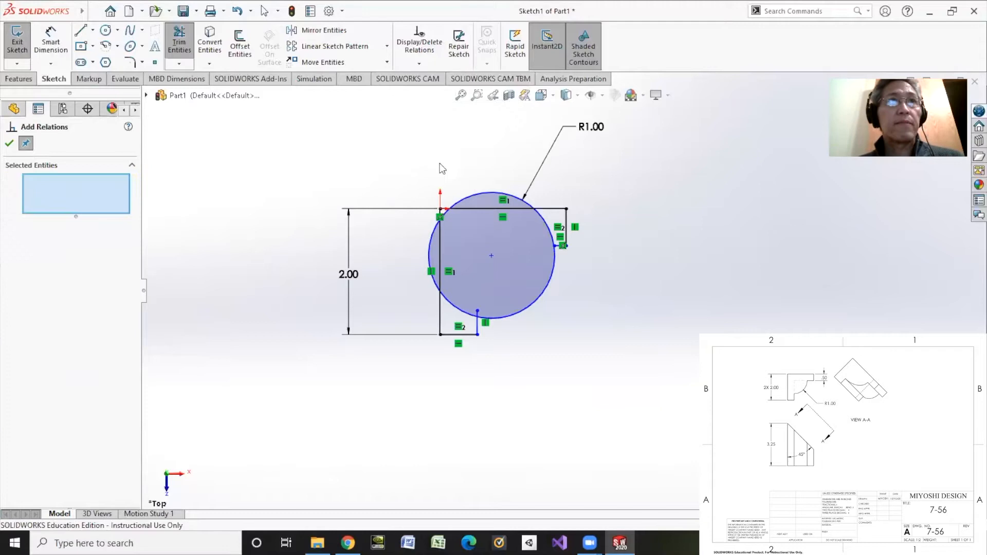
{"action": "left_click", "coordinate": [478, 312]}
{"action": "left_click", "coordinate": [469, 316]}
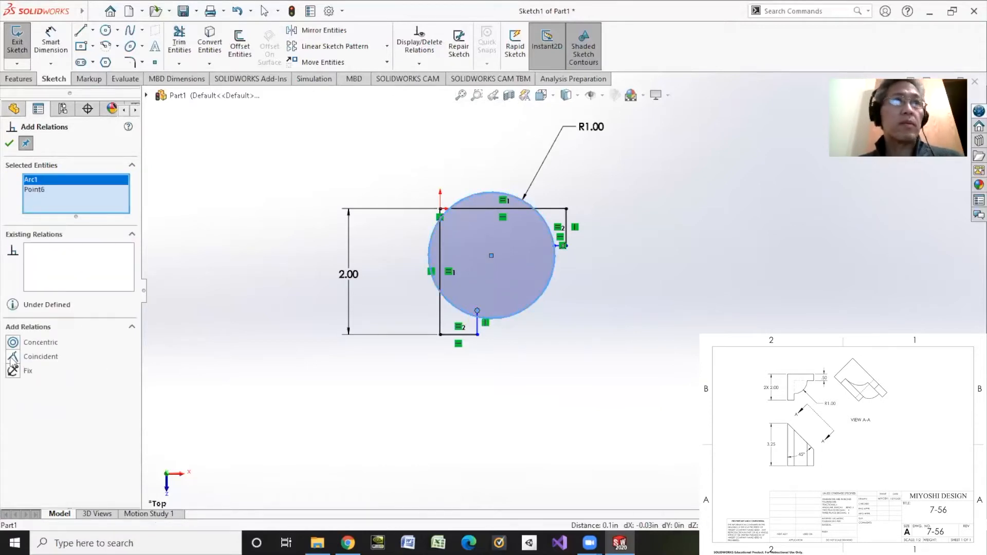
{"action": "left_click", "coordinate": [13, 359]}
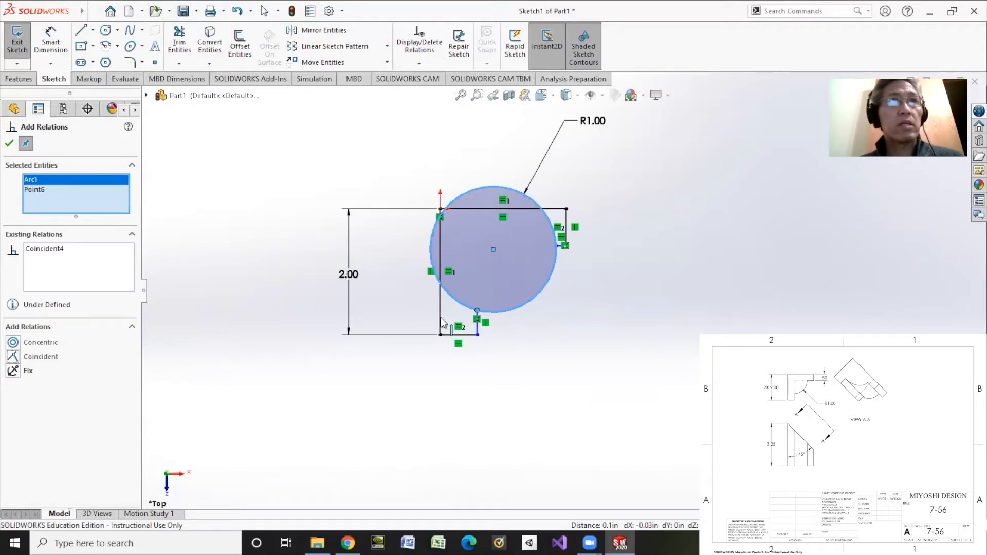
Add an Intersection relation placing the circle's centre where the short lower vertical line and the short right horizontal line would cross
{"action": "left_click", "coordinate": [478, 325]}
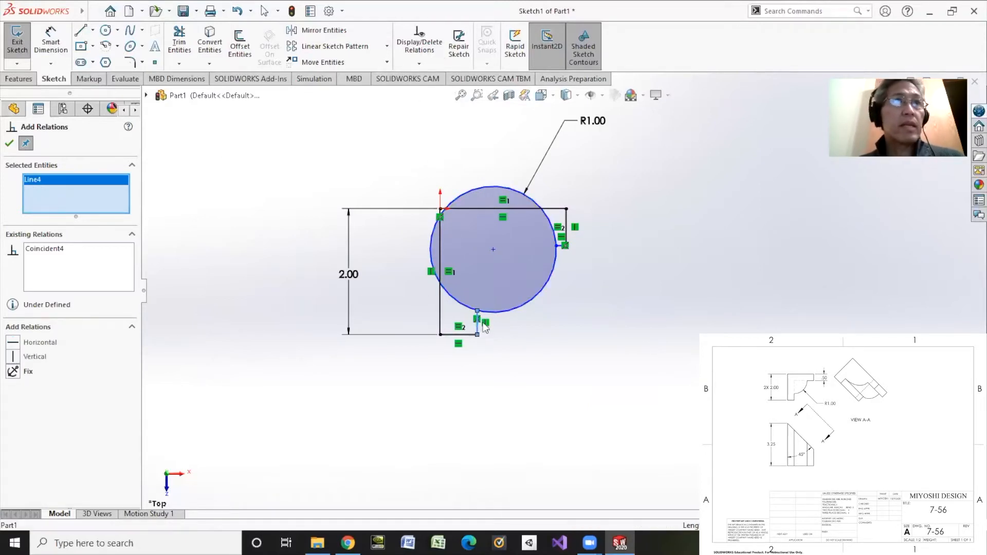
{"action": "left_click", "coordinate": [562, 247]}
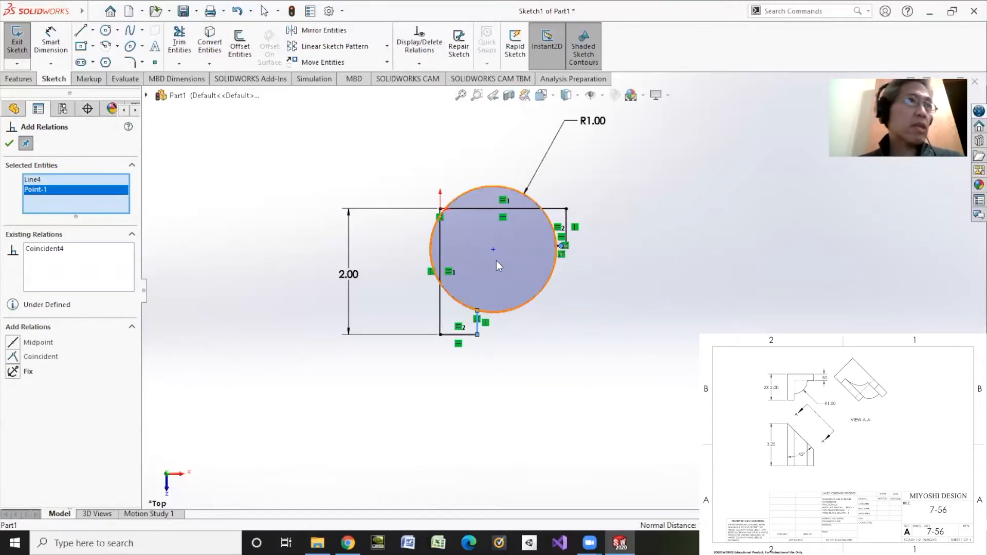
{"action": "right_click", "coordinate": [55, 190]}
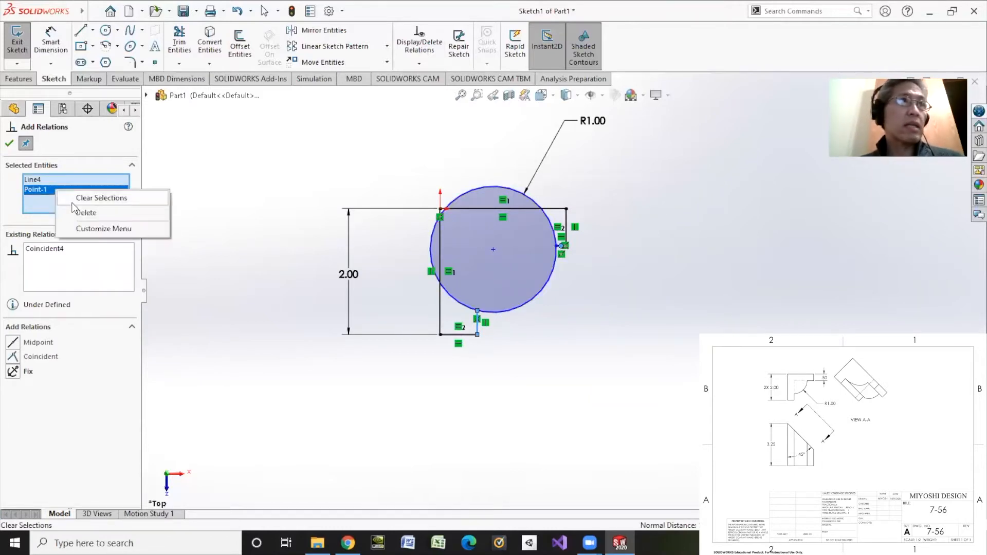
{"action": "left_click", "coordinate": [73, 211]}
{"action": "scroll", "coordinate": [568, 258], "scroll_direction": "down", "scroll_amount": 4}
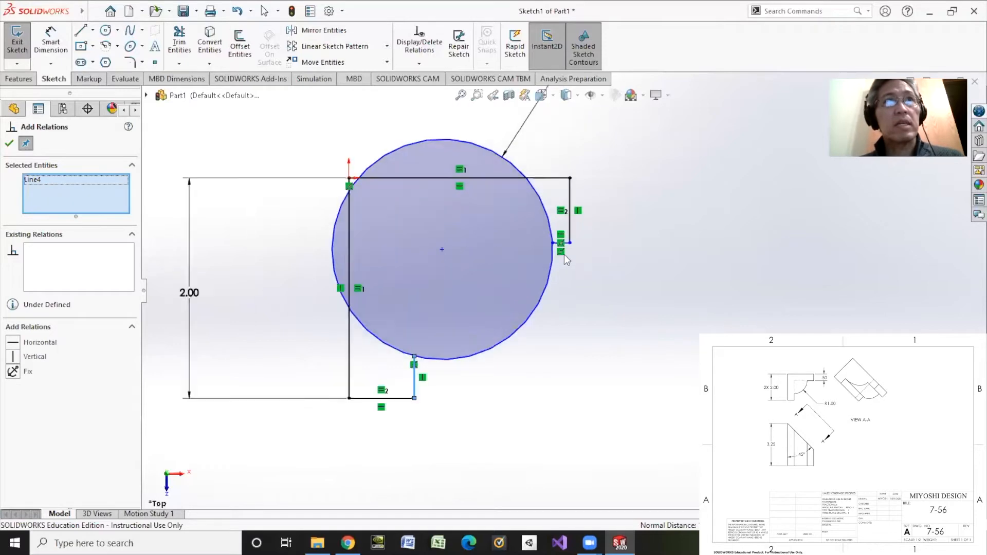
{"action": "left_click", "coordinate": [566, 243]}
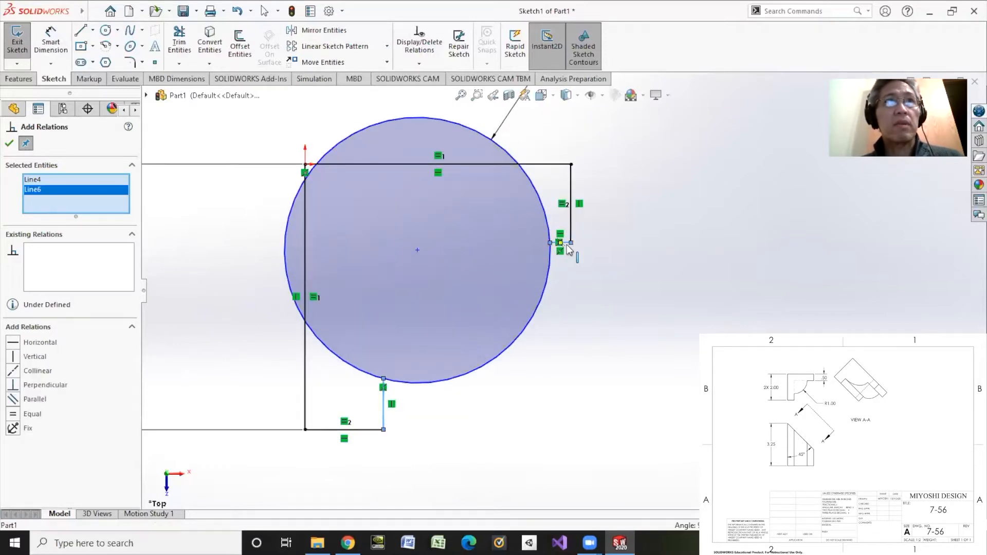
{"action": "left_click", "coordinate": [417, 251]}
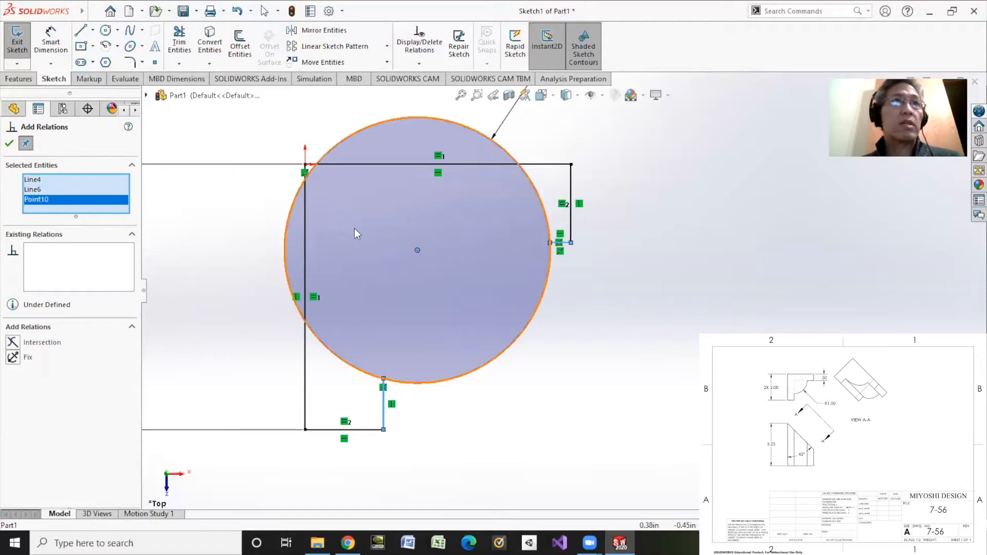
{"action": "left_click", "coordinate": [13, 343]}
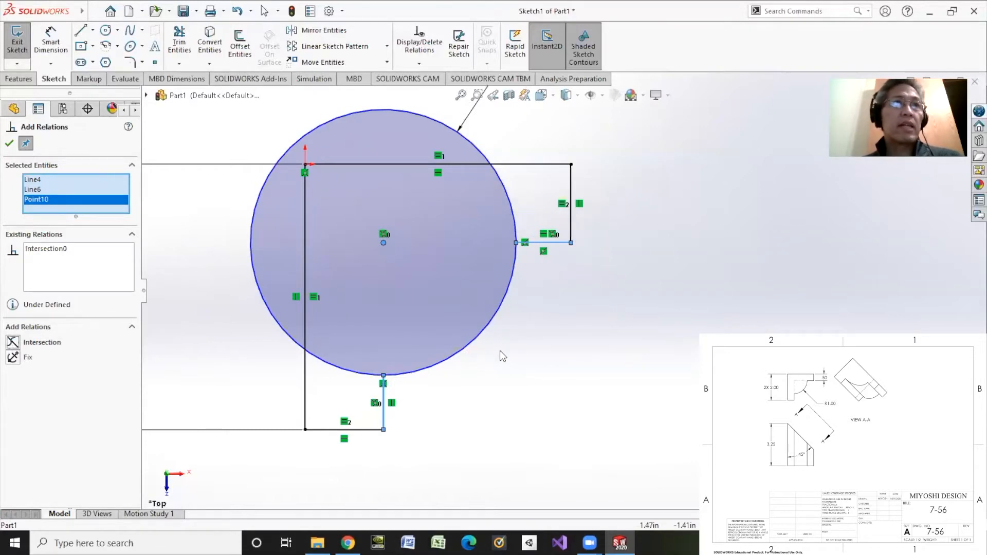
Dimension the short vertical line at the profile's right end as 0.5 in
{"action": "left_click", "coordinate": [51, 45]}
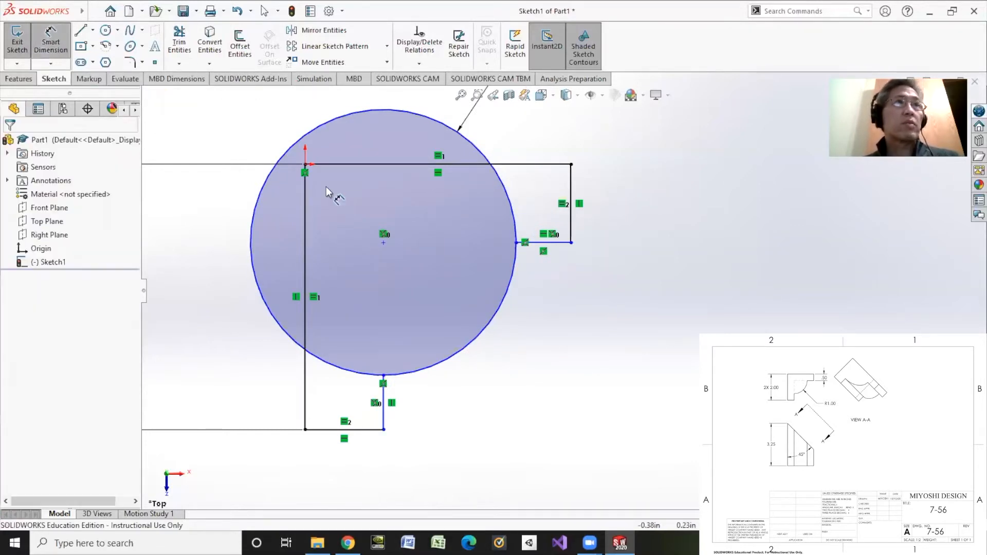
{"action": "left_click", "coordinate": [571, 204]}
{"action": "left_click", "coordinate": [626, 202]}
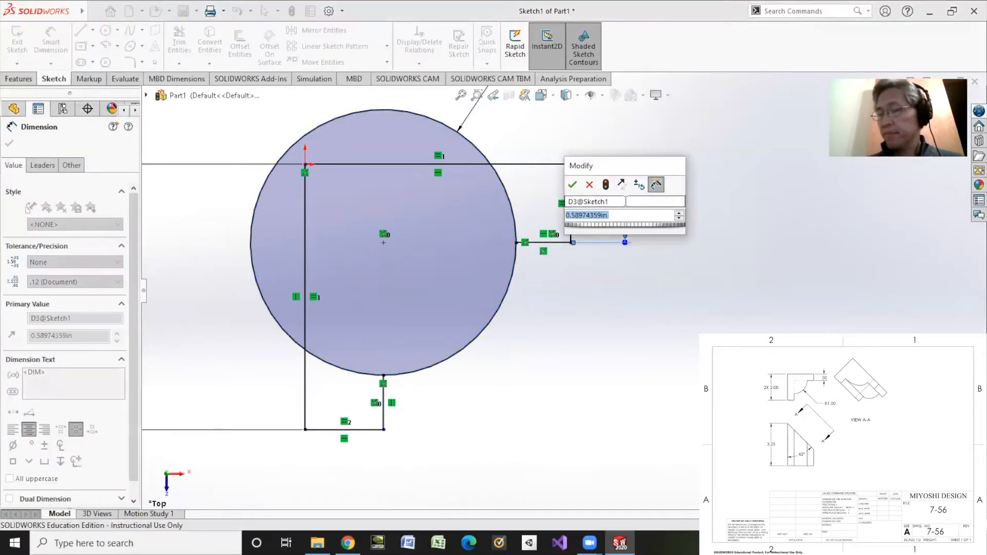
{"action": "type", "text": "0.5"}
{"action": "key", "text": "Return"}
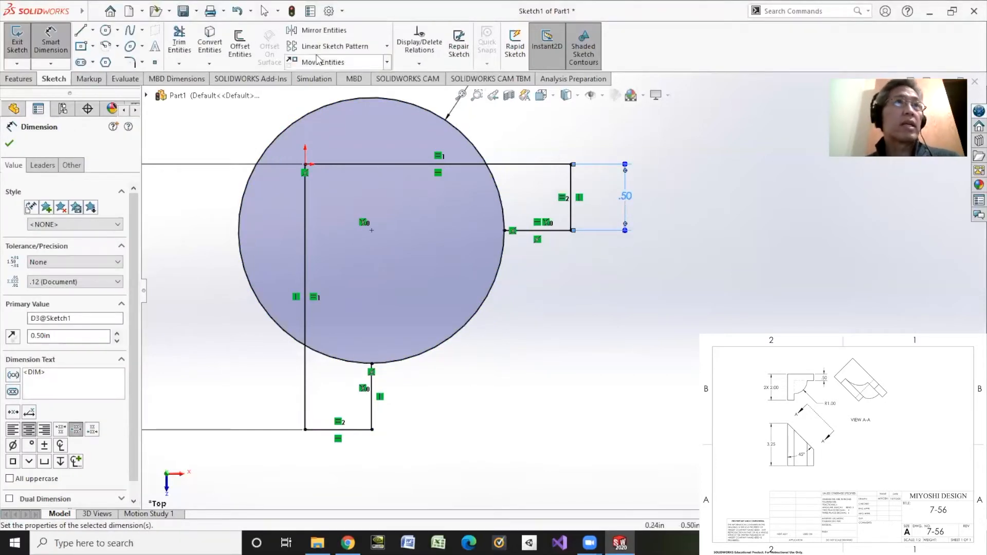
Power trim the circle to the quarter arc joining the two short lines, and place its R1.00 dimension outside the profile below the arc
{"action": "left_click", "coordinate": [179, 42]}
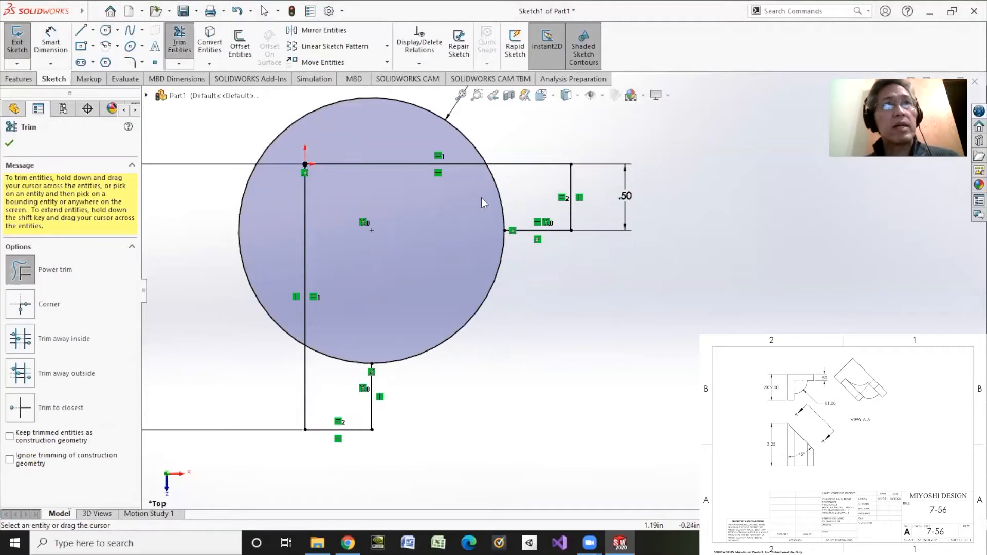
{"action": "left_click_drag", "start_coordinate": [458, 102], "coordinate": [447, 132]}
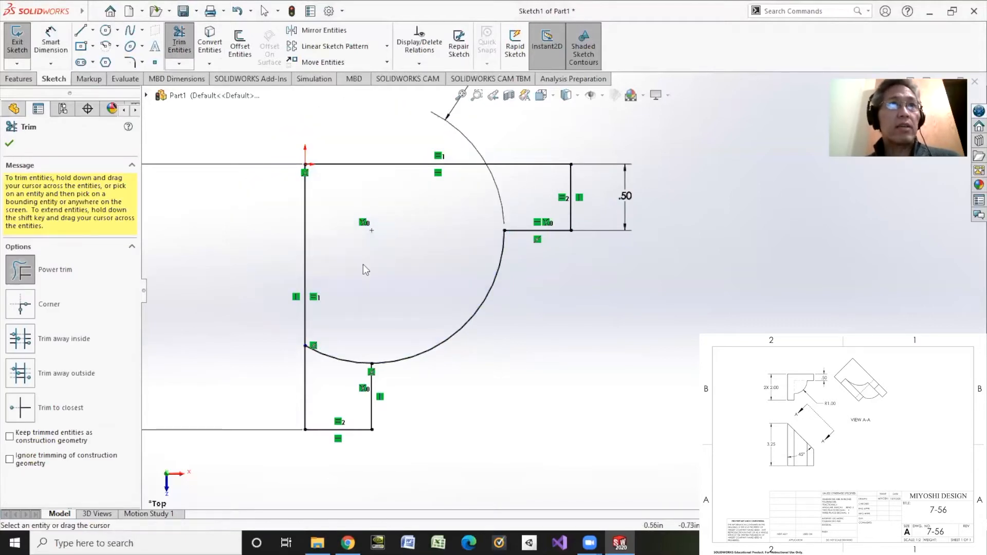
{"action": "left_click_drag", "start_coordinate": [350, 357], "coordinate": [354, 366]}
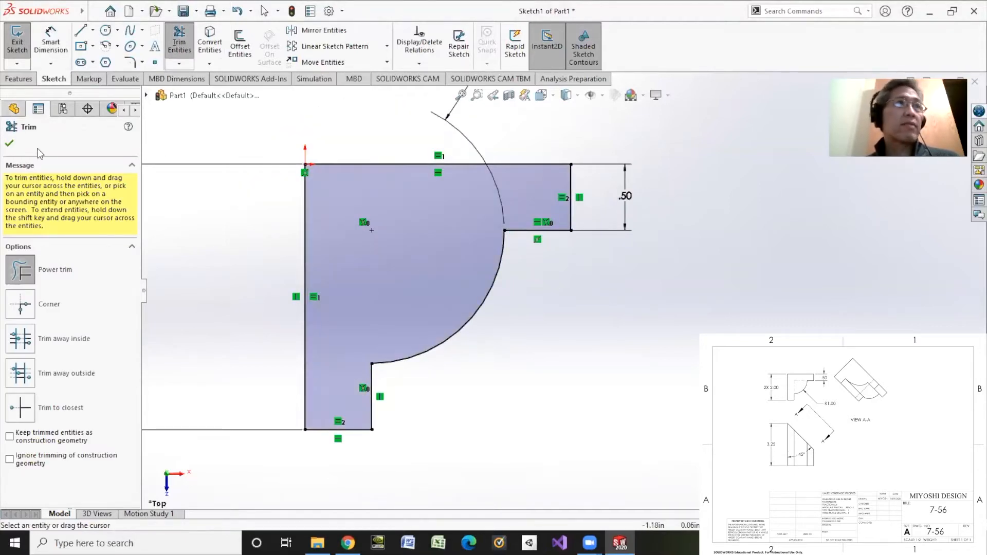
{"action": "left_click", "coordinate": [9, 144]}
{"action": "scroll", "coordinate": [482, 241], "scroll_direction": "up", "scroll_amount": 3}
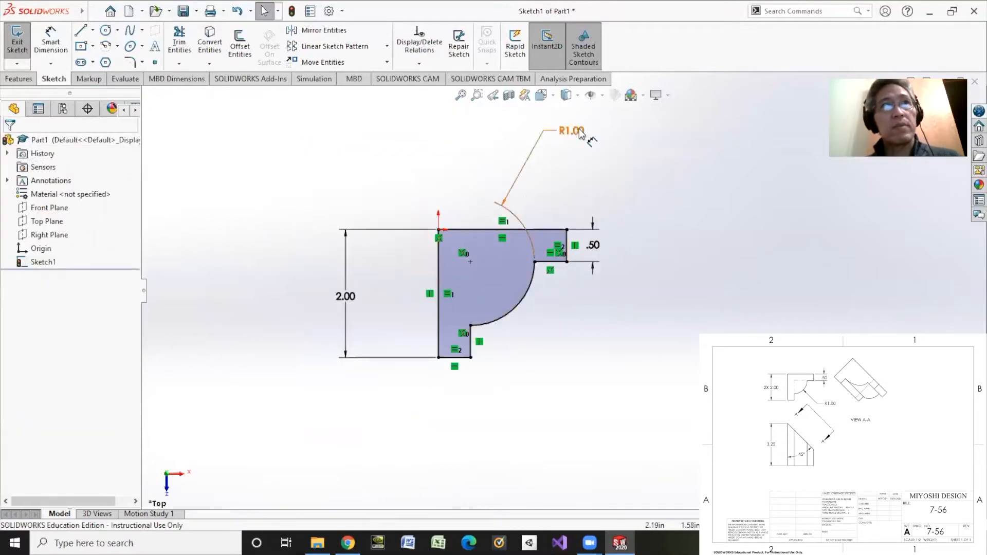
{"action": "left_click_drag", "start_coordinate": [581, 135], "coordinate": [604, 356]}
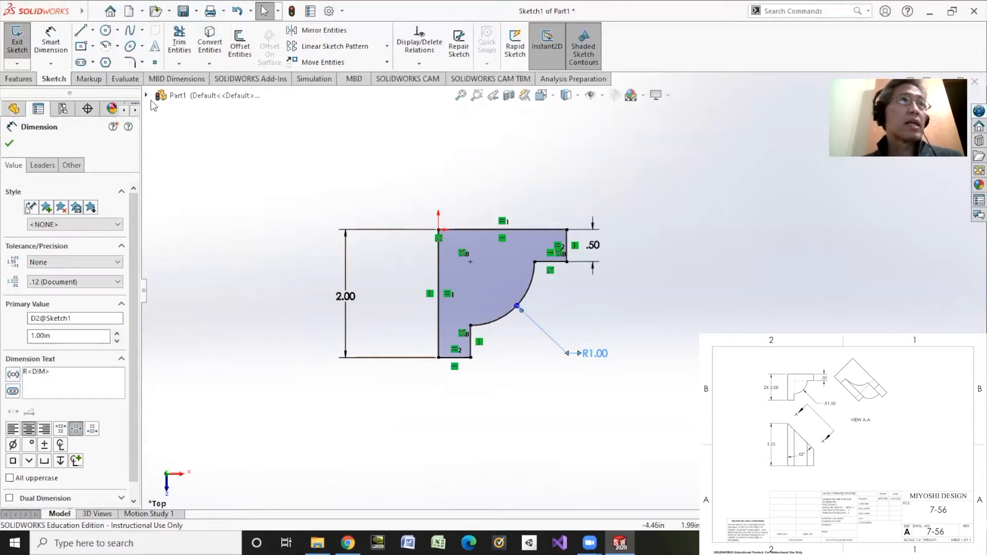
Extrude the profile as a blind boss with a depth of 3 1/4 in
{"action": "left_click", "coordinate": [21, 79]}
{"action": "left_click", "coordinate": [23, 65]}
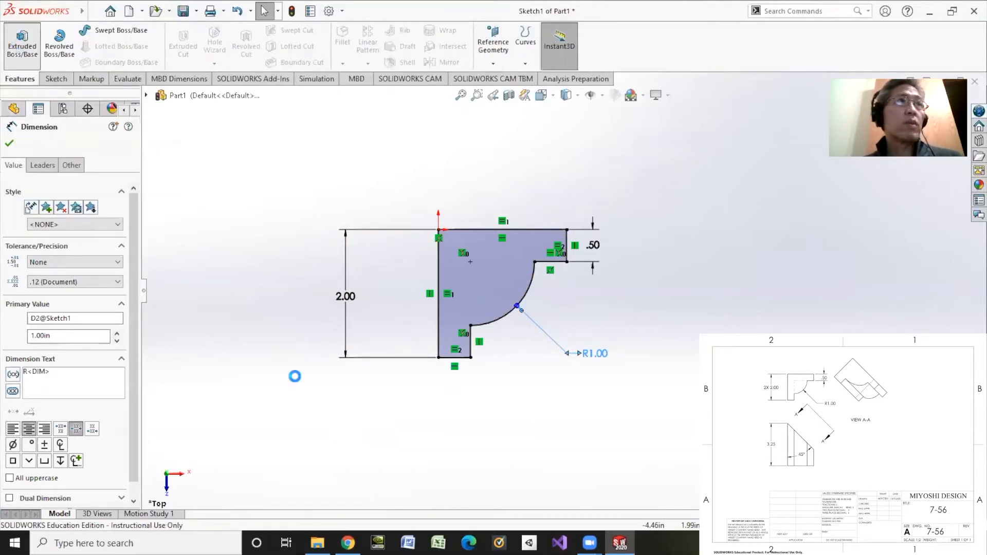
{"action": "left_click", "coordinate": [348, 543]}
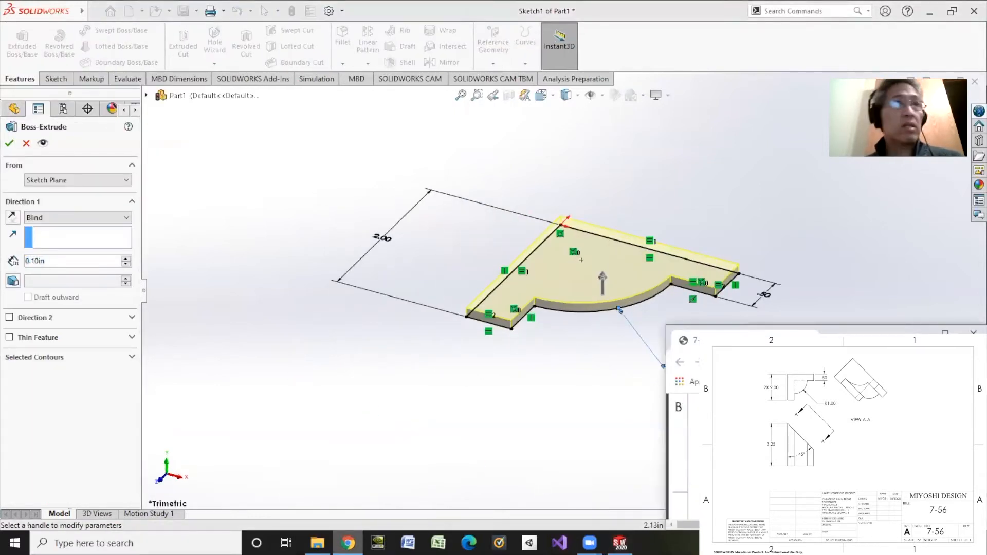
{"action": "left_click", "coordinate": [620, 543]}
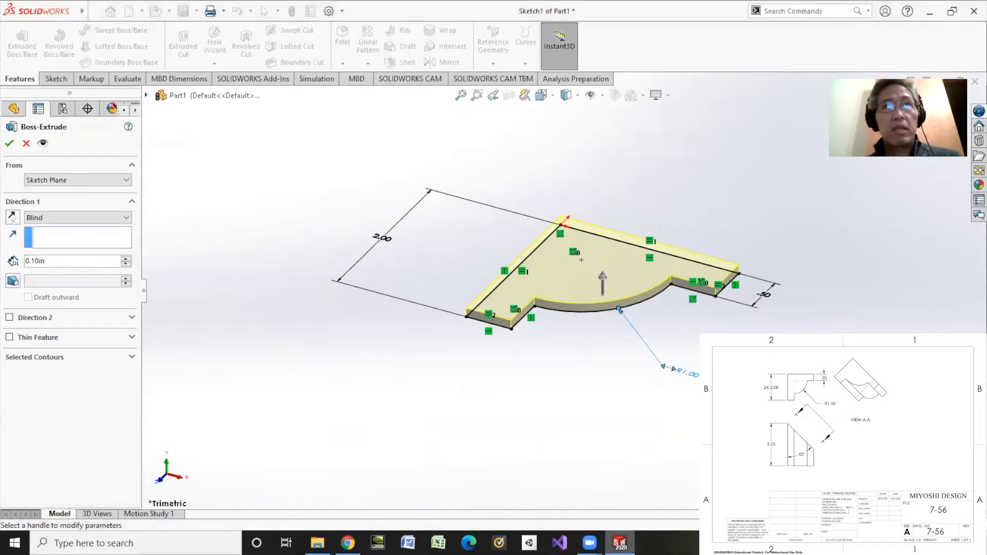
{"action": "left_click", "coordinate": [348, 543]}
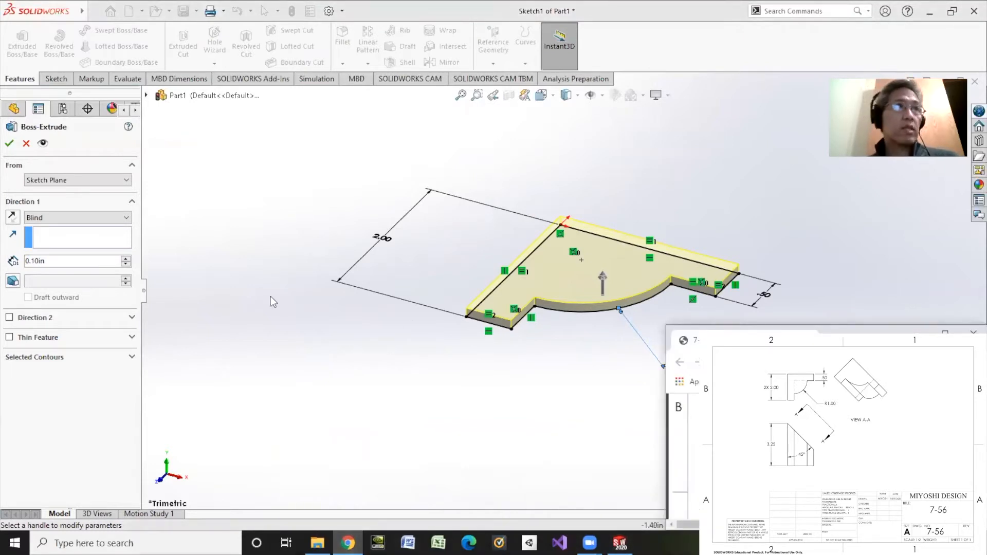
{"action": "double_click", "coordinate": [62, 262]}
{"action": "type", "text": "3"}
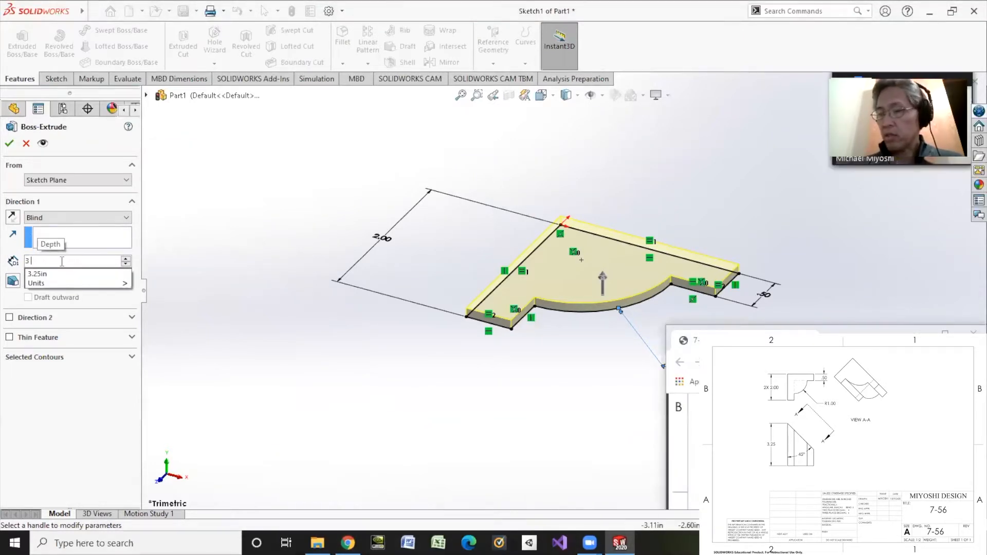
{"action": "type", "text": " 1/4"}
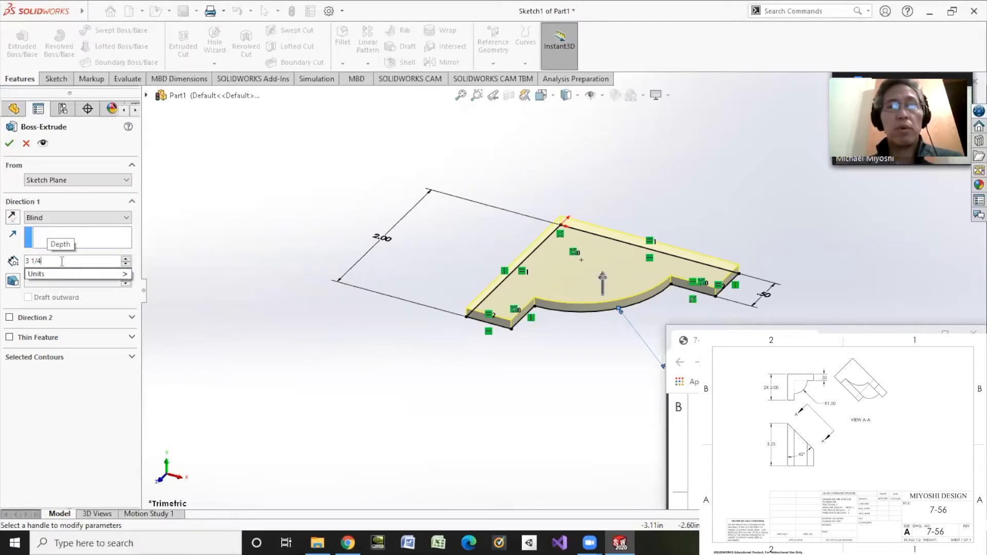
{"action": "key", "text": "Return"}
{"action": "key", "text": "Return"}
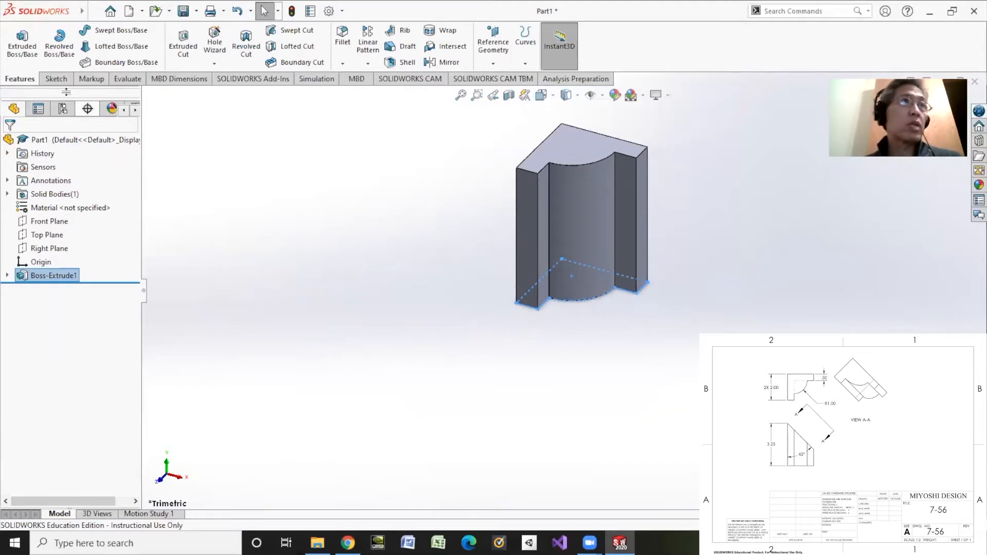
Start a new sketch on the Front Plane and switch to the Front view
{"action": "left_click", "coordinate": [56, 78]}
{"action": "left_click", "coordinate": [18, 39]}
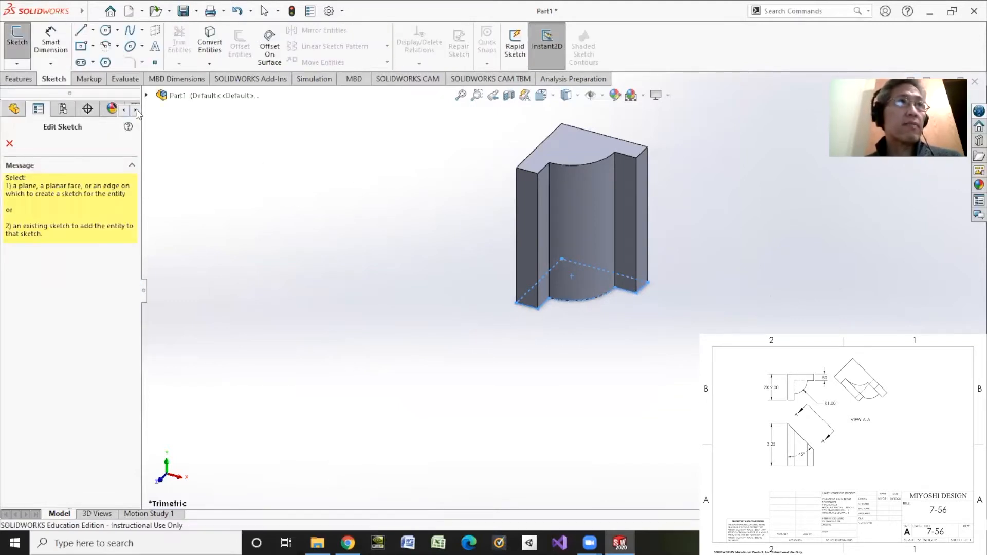
{"action": "left_click", "coordinate": [146, 96]}
{"action": "left_click", "coordinate": [198, 176]}
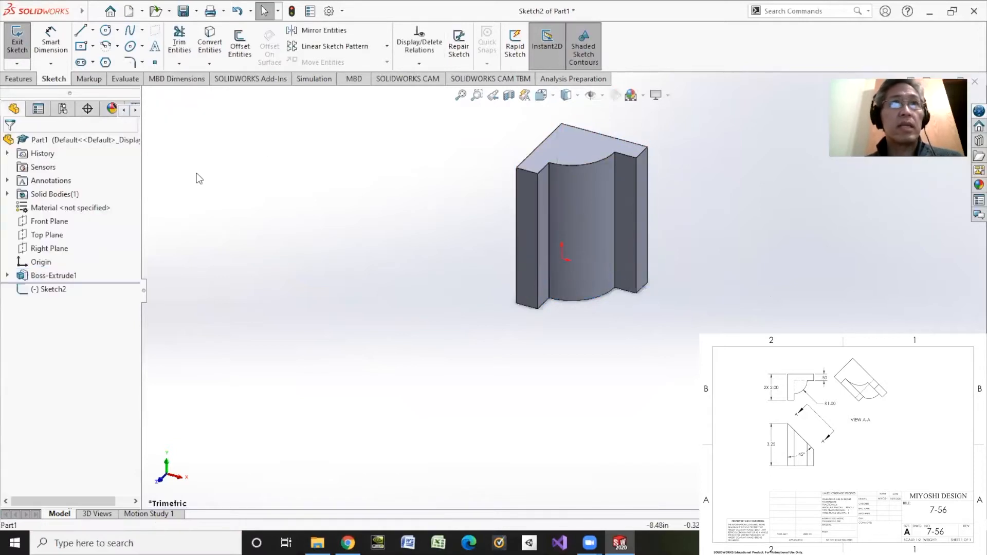
{"action": "left_click", "coordinate": [541, 94]}
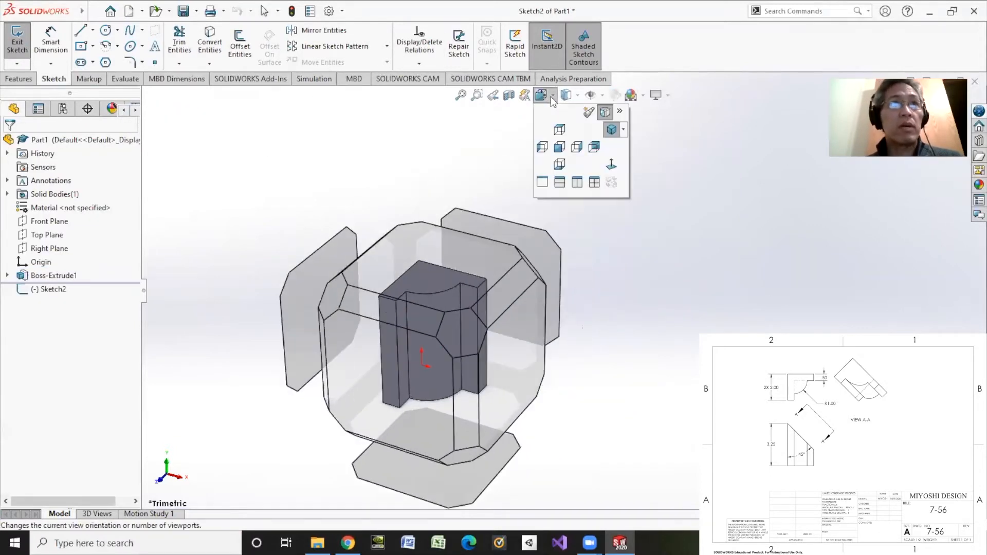
{"action": "left_click", "coordinate": [560, 146]}
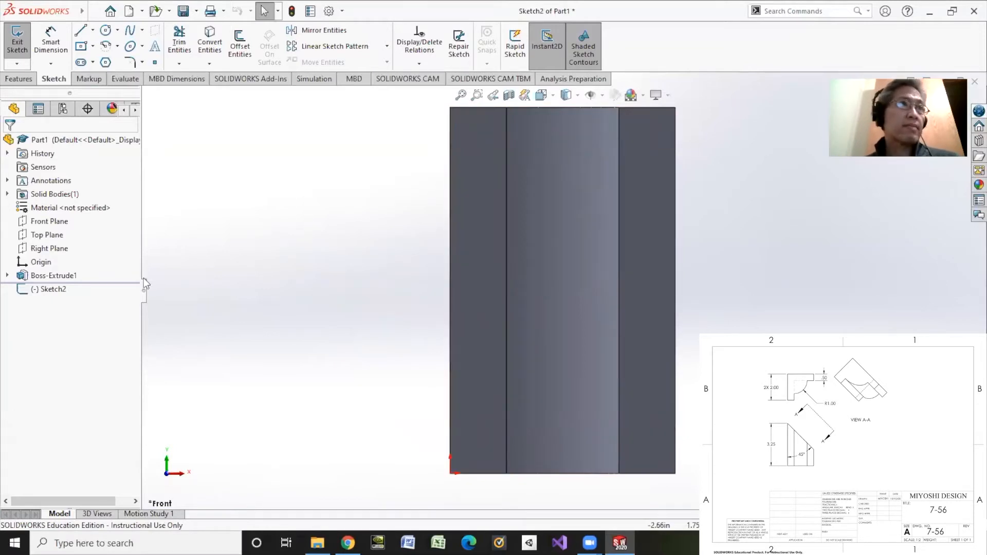
Sketch a diagonal line from the block's upper left corner down to the lower part of its right edge
{"action": "key", "text": "l"}
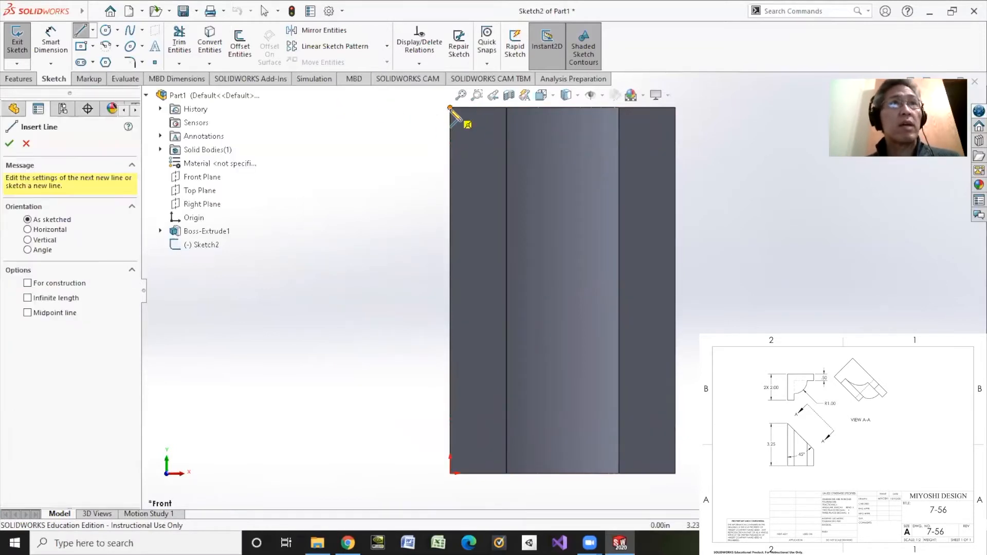
{"action": "left_click", "coordinate": [675, 370]}
{"action": "right_click", "coordinate": [739, 247]}
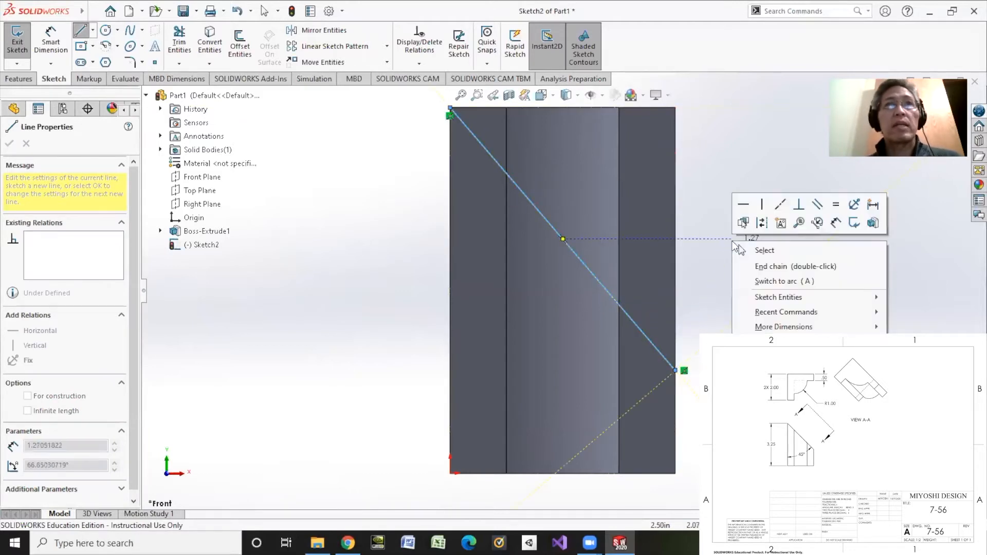
{"action": "left_click", "coordinate": [744, 251]}
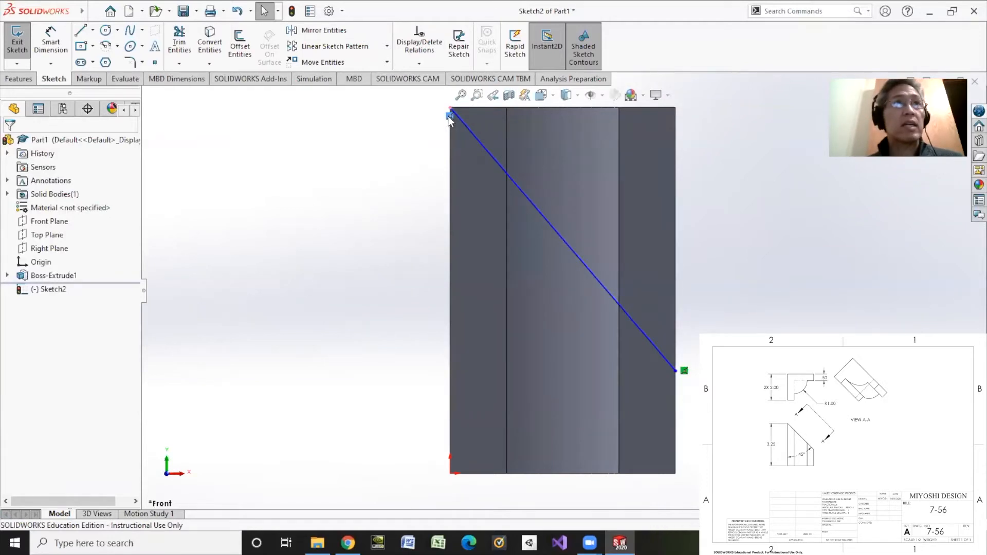
Pull the diagonal line's upper end away from the block's corner and start a new relation on that endpoint
{"action": "left_click_drag", "start_coordinate": [449, 117], "coordinate": [420, 97]}
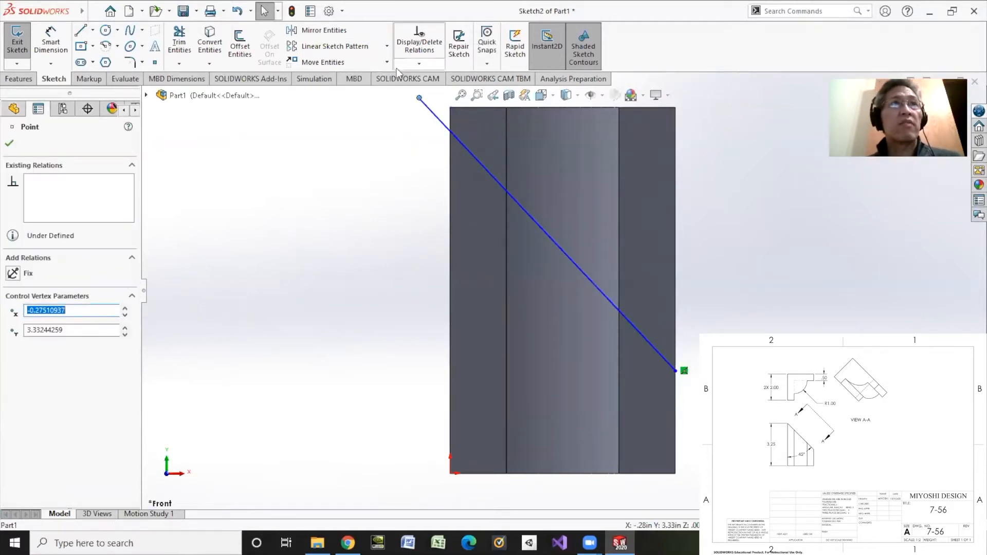
{"action": "left_click", "coordinate": [419, 62]}
{"action": "left_click", "coordinate": [429, 90]}
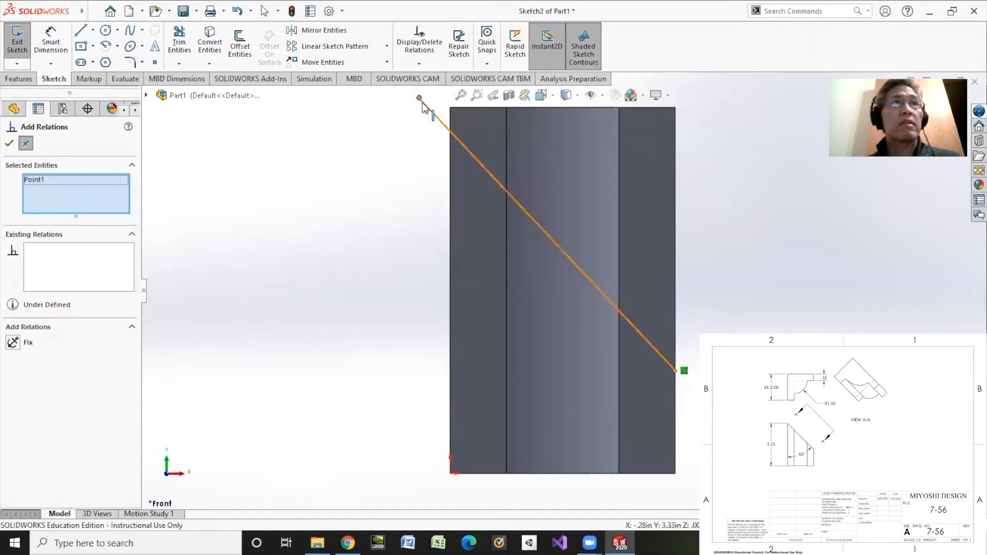
{"action": "key", "text": "Escape"}
{"action": "left_click", "coordinate": [419, 98]}
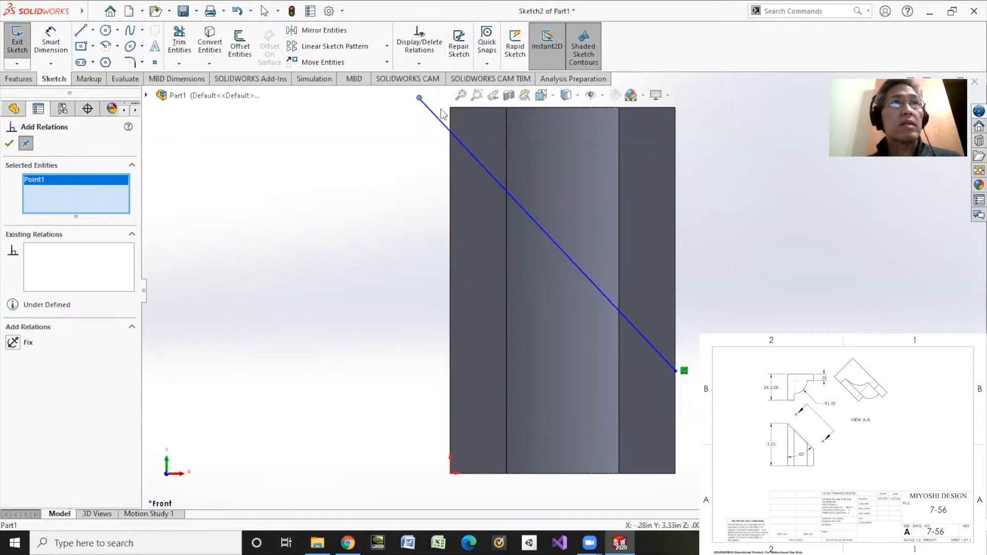
Try to make the diagonal line's upper endpoint coincident with the block's left edge, undo it and deselect that edge
{"action": "left_click", "coordinate": [451, 111]}
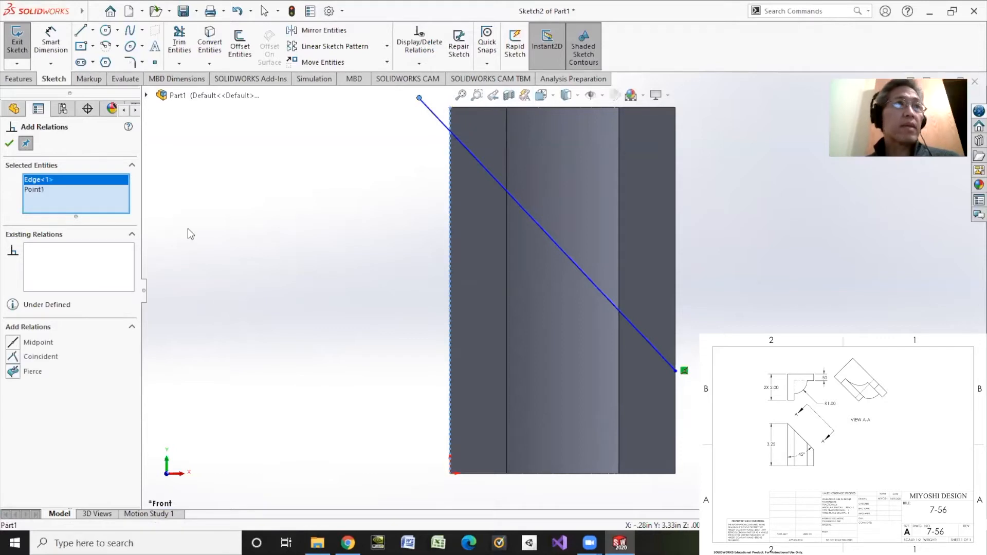
{"action": "left_click", "coordinate": [16, 357]}
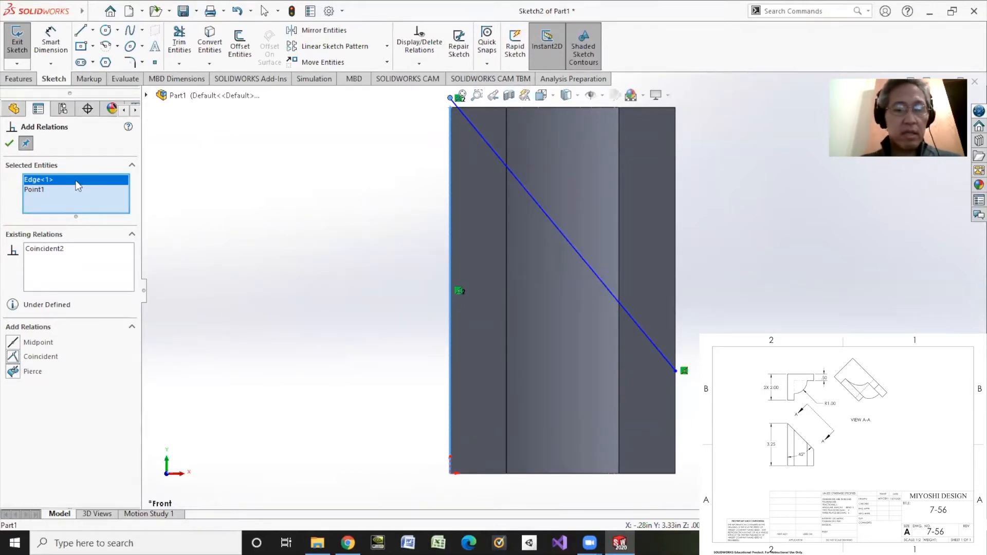
{"action": "key", "text": "ctrl+z"}
{"action": "left_click", "coordinate": [33, 180]}
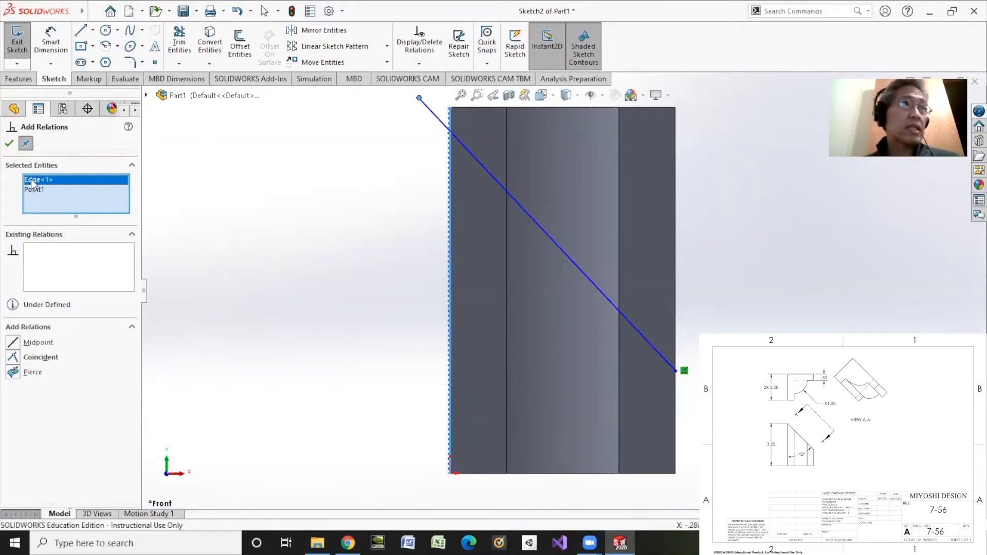
{"action": "right_click", "coordinate": [39, 183]}
{"action": "left_click", "coordinate": [66, 200]}
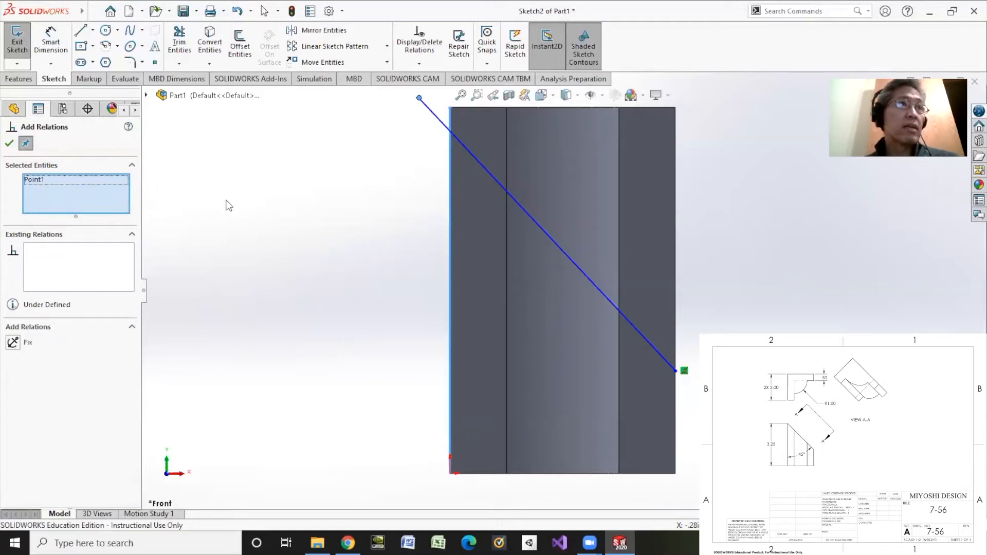
Make the diagonal line's upper endpoint coincident with the block's upper left corner vertex
{"action": "left_click", "coordinate": [451, 109]}
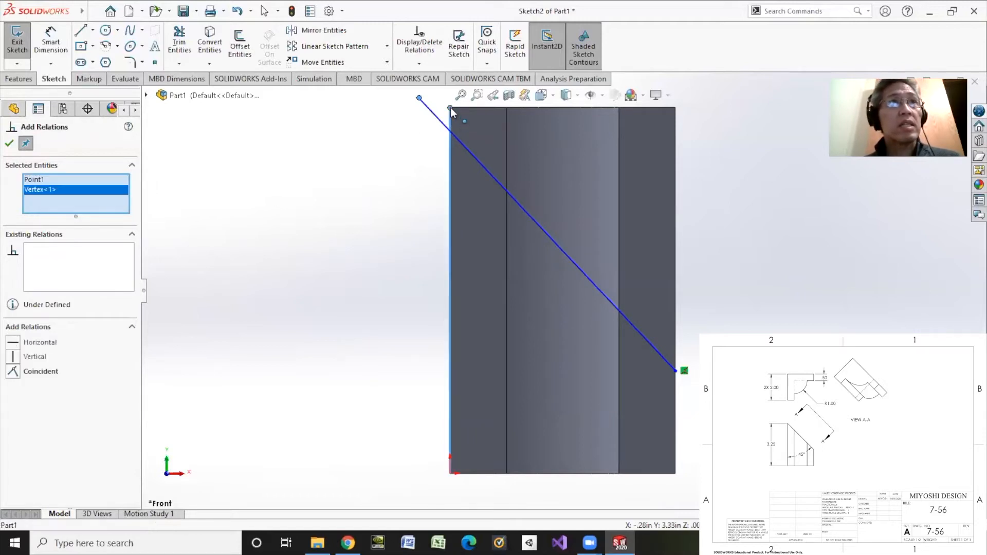
{"action": "left_click", "coordinate": [13, 372]}
{"action": "left_click", "coordinate": [10, 144]}
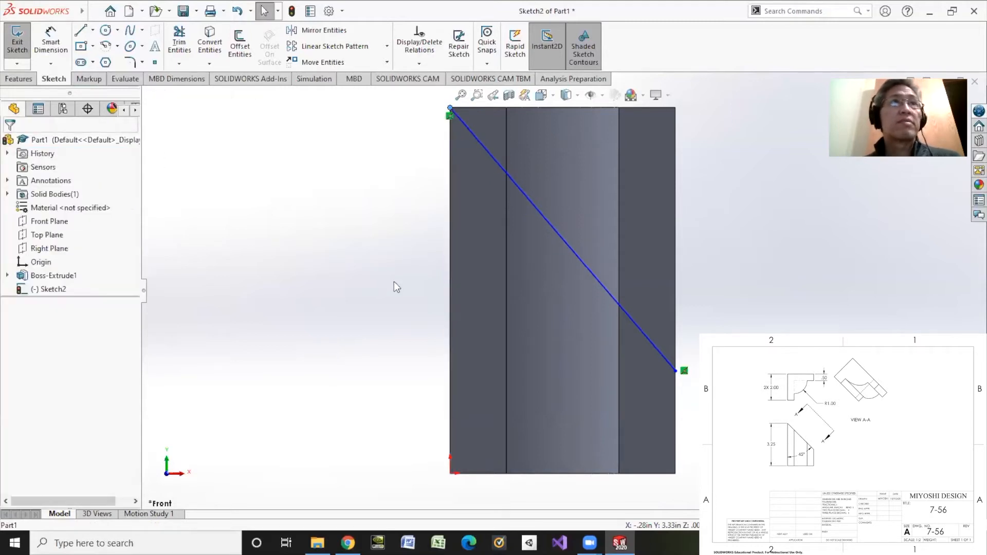
Dimension the angle between the block's left edge and the diagonal line as 45 degrees
{"action": "left_click", "coordinate": [51, 44]}
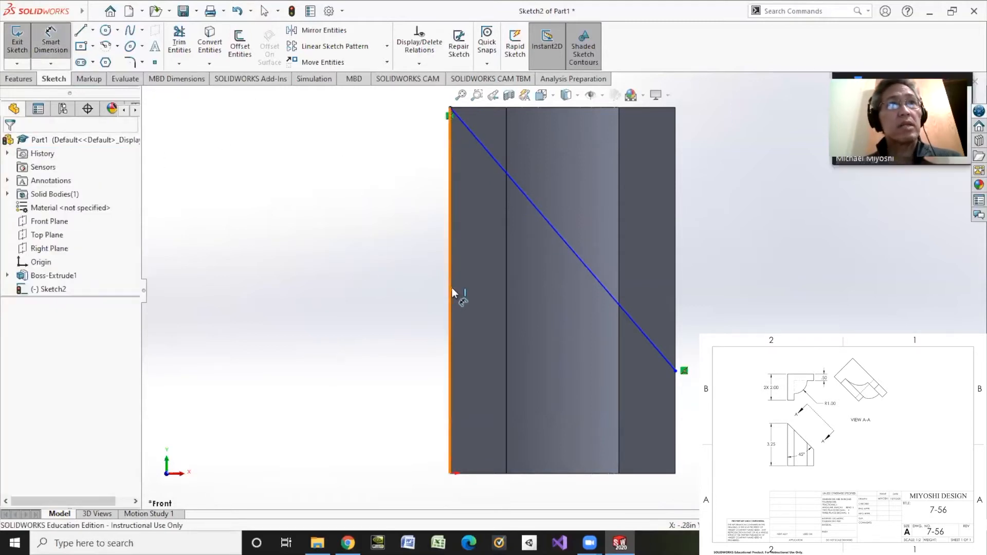
{"action": "left_click", "coordinate": [451, 288]}
{"action": "left_click", "coordinate": [536, 208]}
{"action": "left_click", "coordinate": [547, 320]}
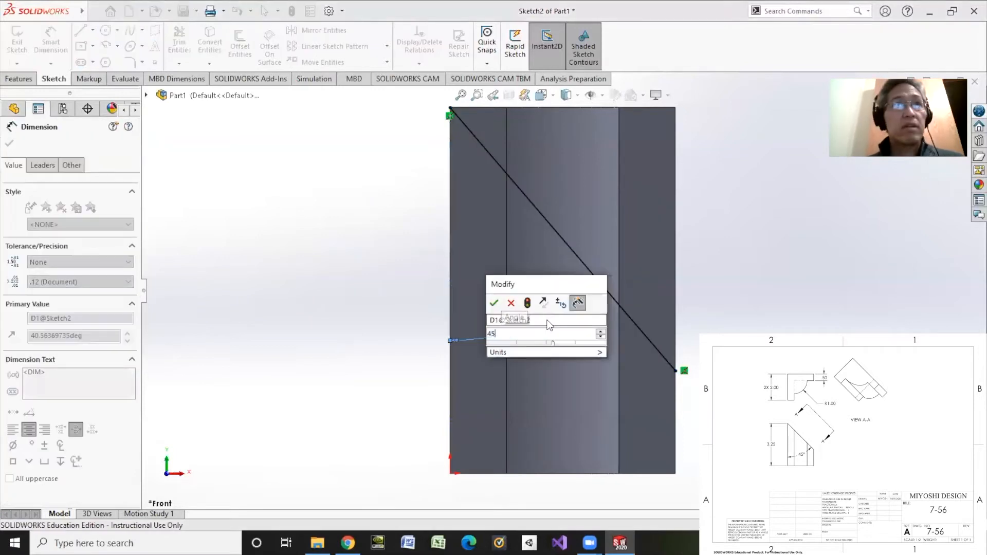
{"action": "type", "text": "45"}
{"action": "key", "text": "Return"}
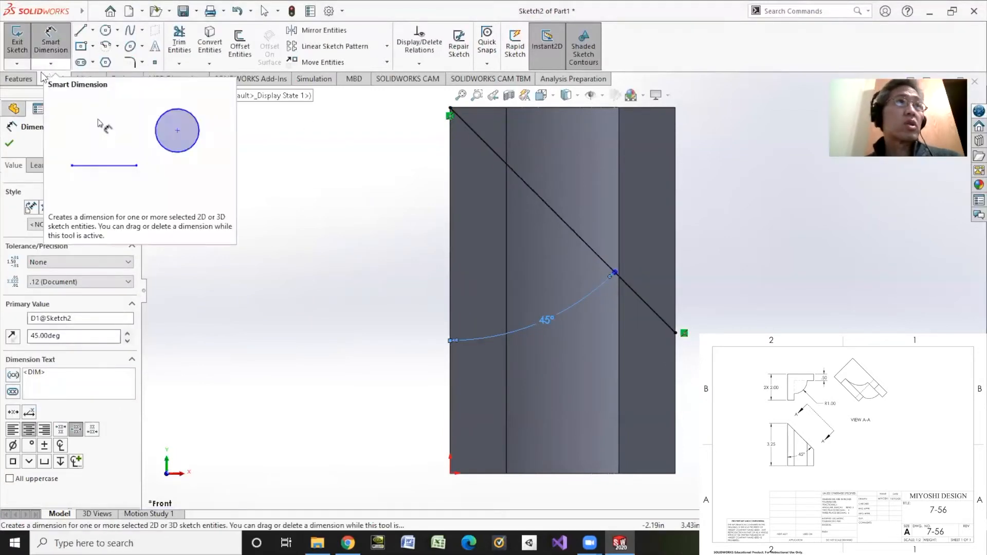
Cut away the block's upper corner along the diagonal line with an Extruded Cut set to Through All in both directions
{"action": "left_click", "coordinate": [19, 78]}
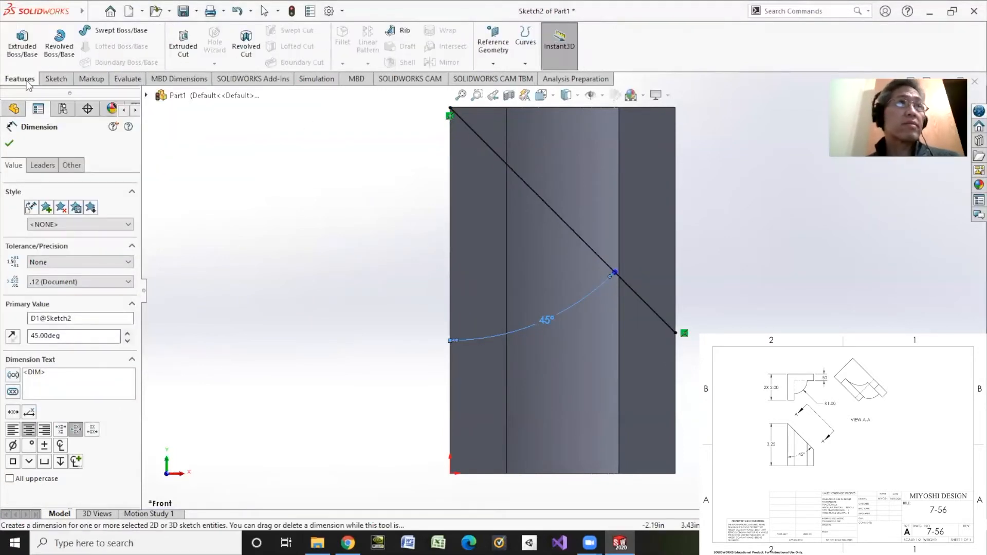
{"action": "left_click", "coordinate": [186, 52]}
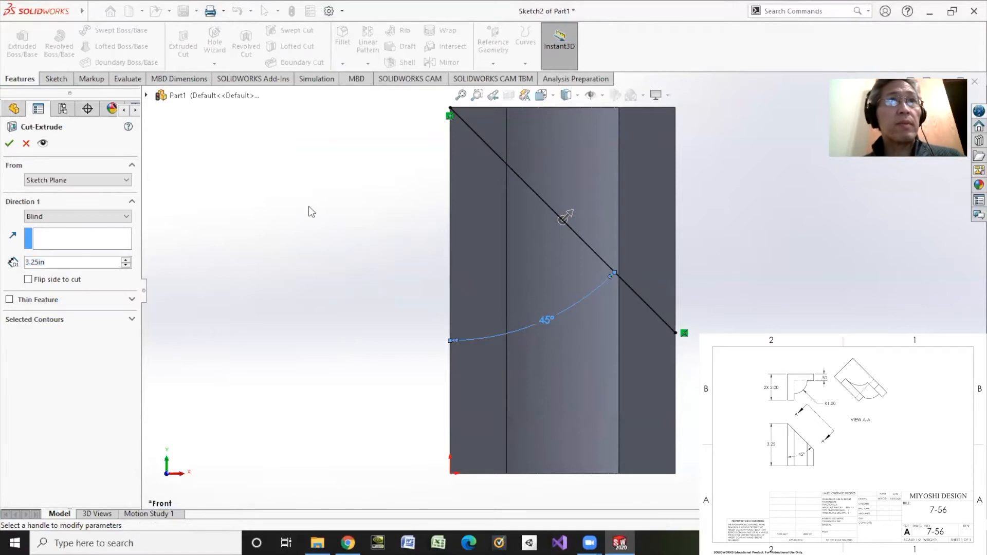
{"action": "middle_click_drag", "start_coordinate": [309, 205], "coordinate": [689, 185]}
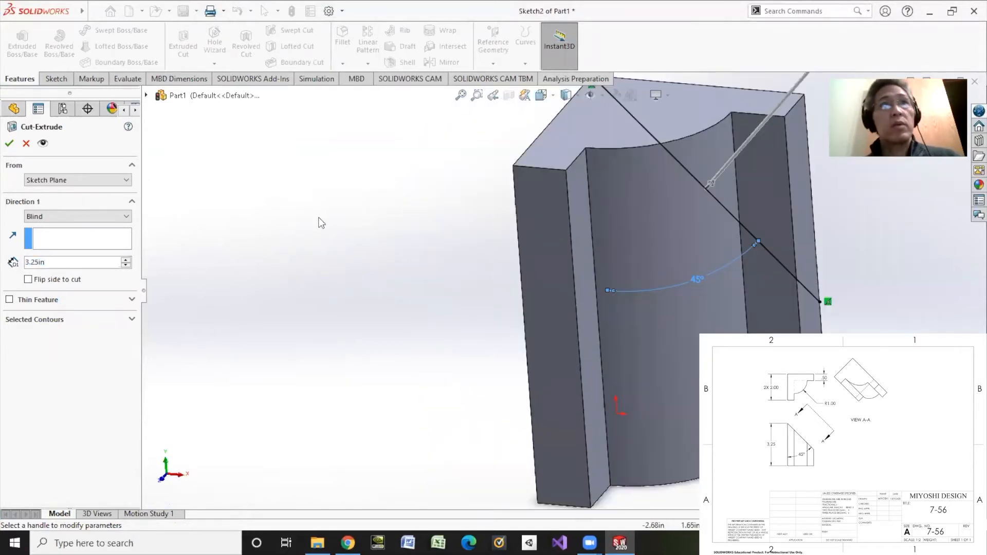
{"action": "left_click", "coordinate": [66, 216]}
{"action": "left_click", "coordinate": [64, 235]}
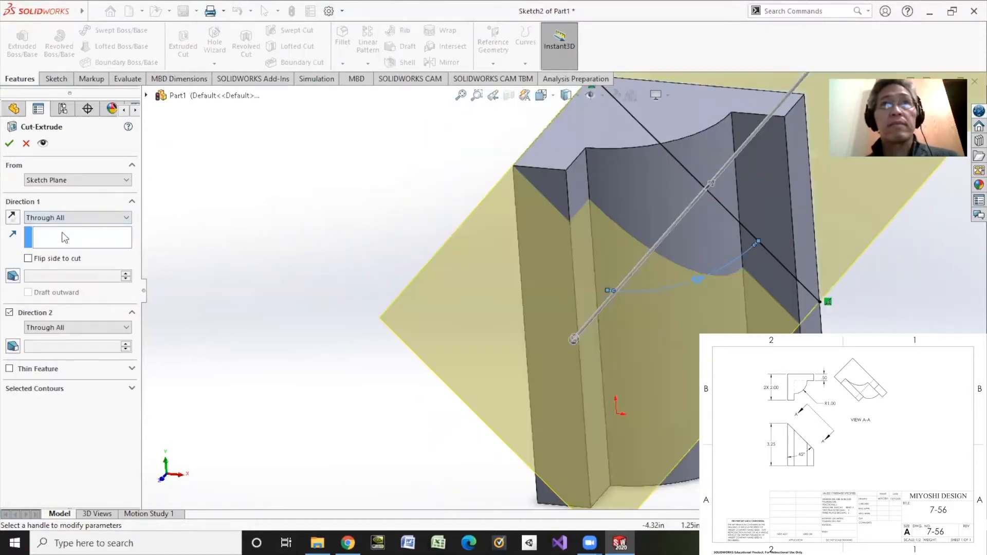
{"action": "left_click", "coordinate": [9, 143]}
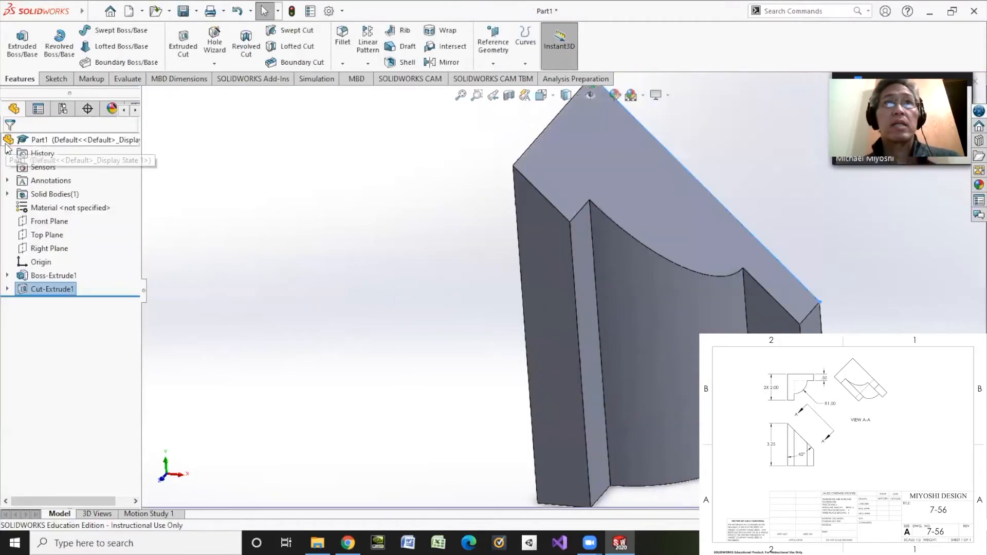
Save the part as 7-56 in the SolidWorks folder, replacing the existing file
{"action": "left_click", "coordinate": [183, 11]}
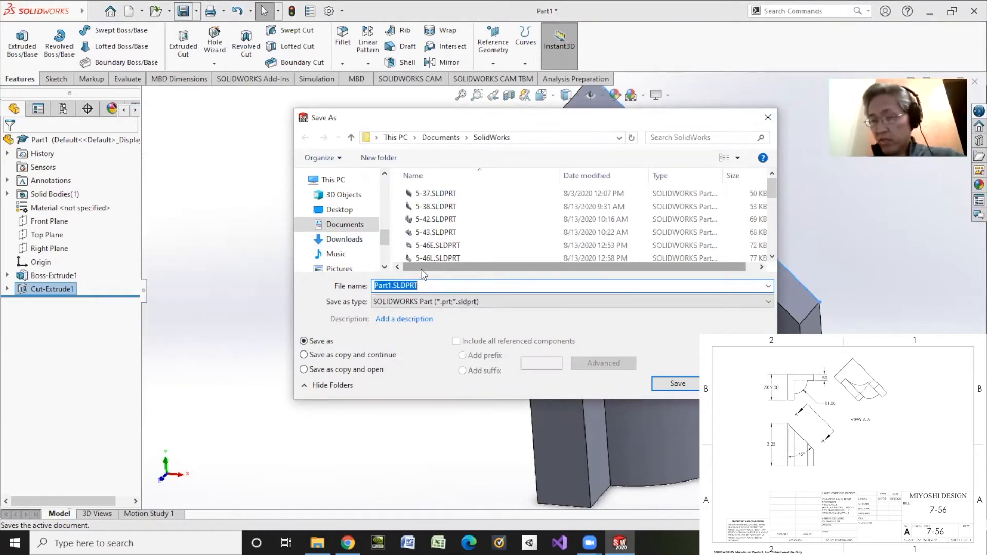
{"action": "type", "text": "7-56"}
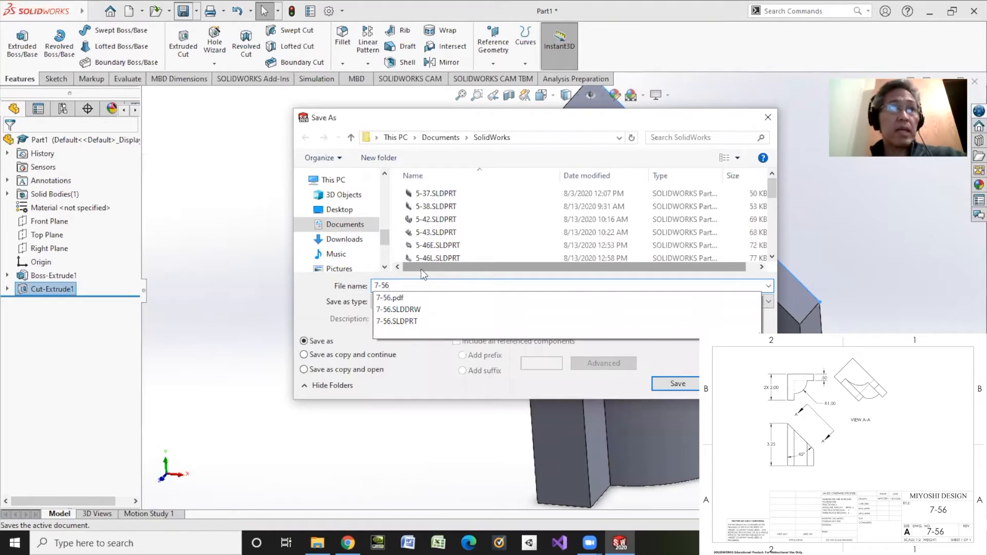
{"action": "key", "text": "Return"}
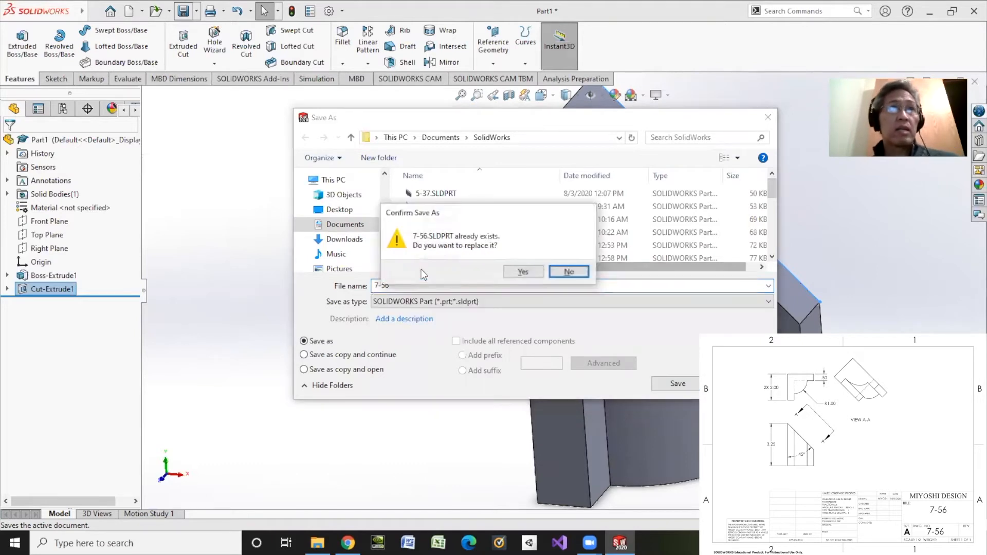
{"action": "left_click", "coordinate": [516, 270]}
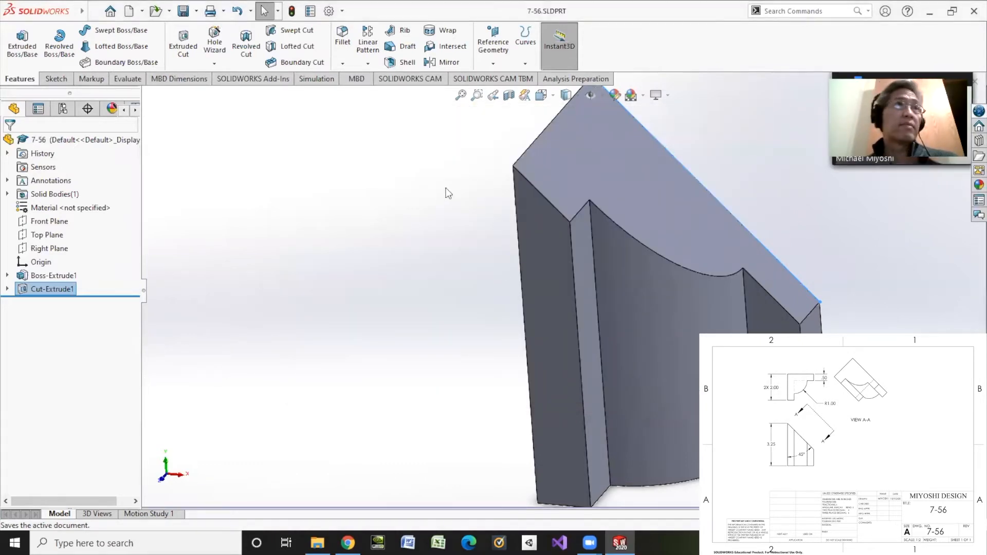
{"action": "middle_click_drag", "start_coordinate": [460, 264], "coordinate": [434, 284]}
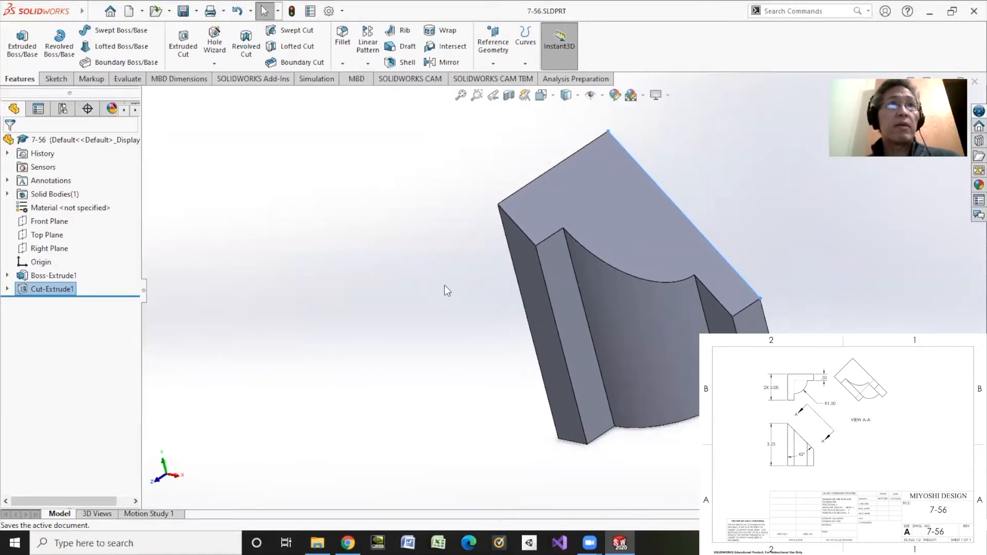
{"action": "scroll", "coordinate": [445, 285], "scroll_direction": "up", "scroll_amount": 3}
{"action": "scroll", "coordinate": [631, 309], "scroll_direction": "down", "scroll_amount": 6}
{"action": "scroll", "coordinate": [632, 307], "scroll_direction": "up", "scroll_amount": 2}
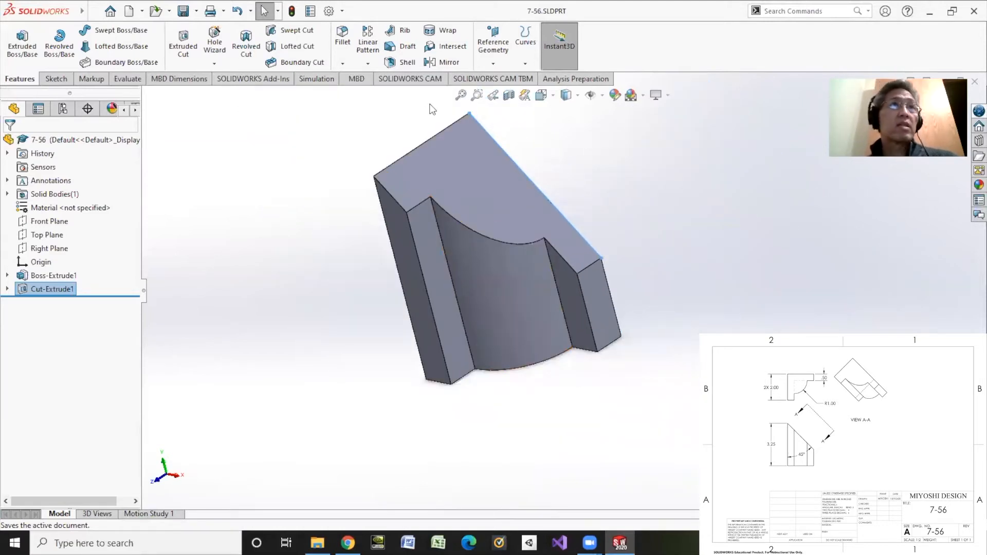
Make a new drawing from the part instead of opening the existing one, using the A (ANSI) Landscape sheet format
{"action": "left_click", "coordinate": [142, 10]}
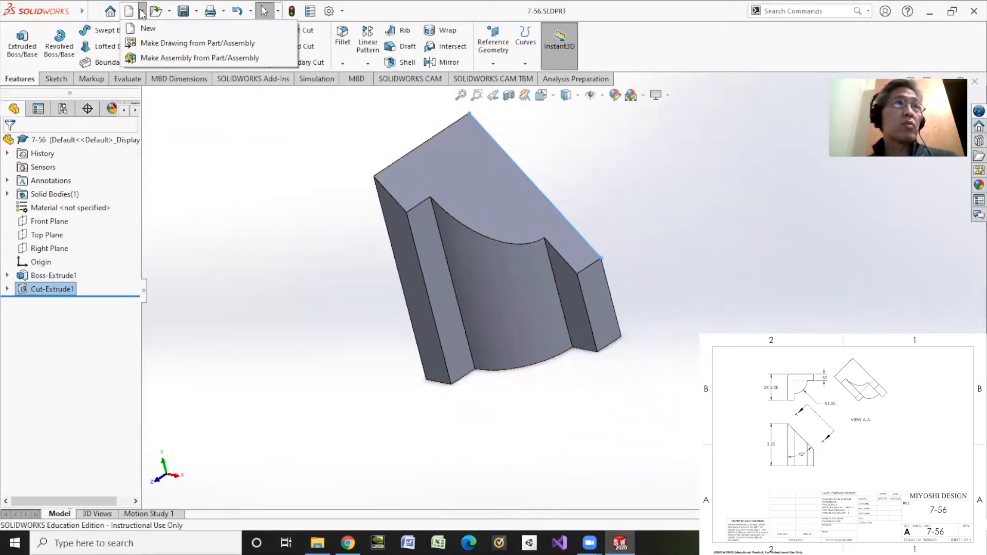
{"action": "left_click", "coordinate": [154, 43]}
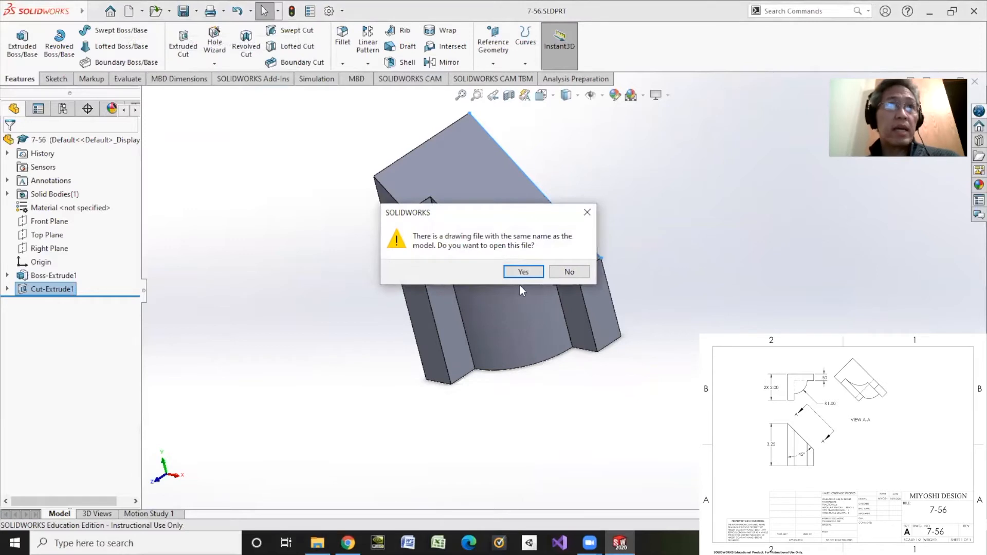
{"action": "left_click", "coordinate": [559, 271]}
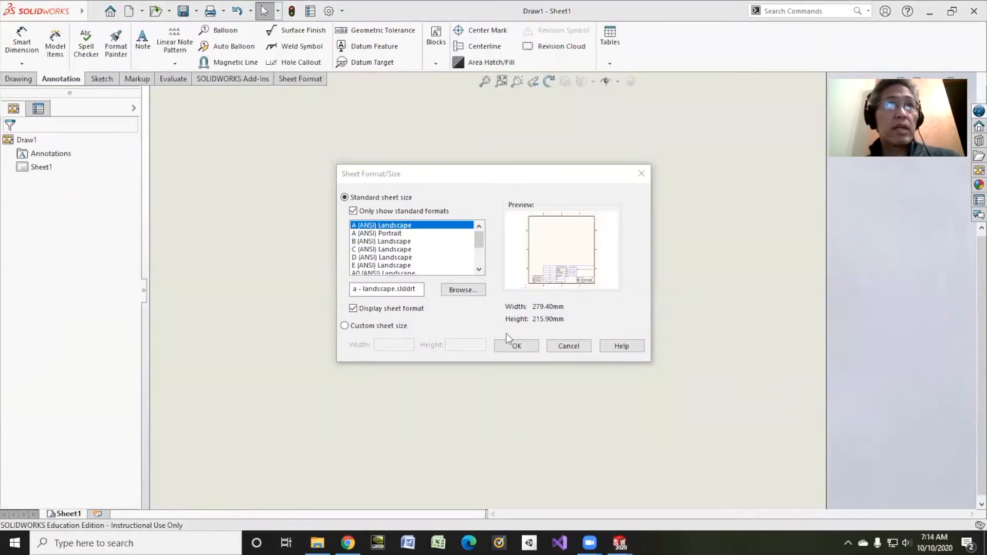
{"action": "left_click", "coordinate": [516, 345]}
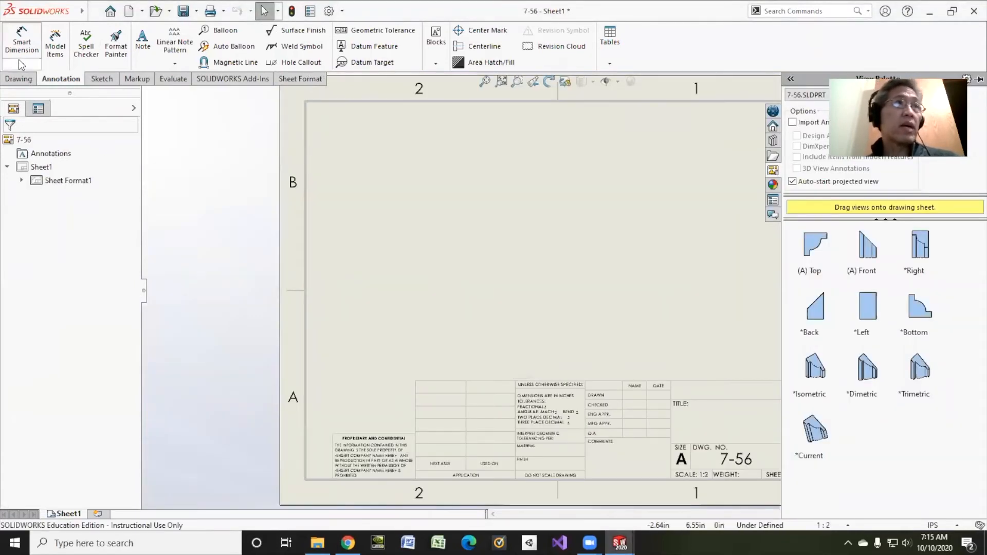
Insert front and top model views of part 7-56 with hidden lines visible and arrange them in the sheet's left half, closer together
{"action": "left_click", "coordinate": [19, 79]}
{"action": "left_click", "coordinate": [15, 46]}
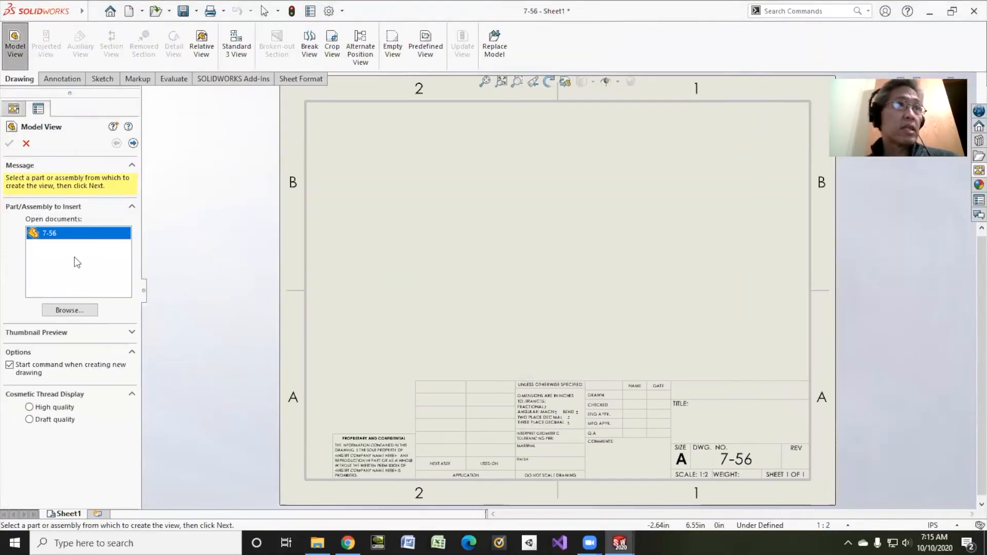
{"action": "left_click", "coordinate": [133, 143]}
{"action": "left_click", "coordinate": [30, 290]}
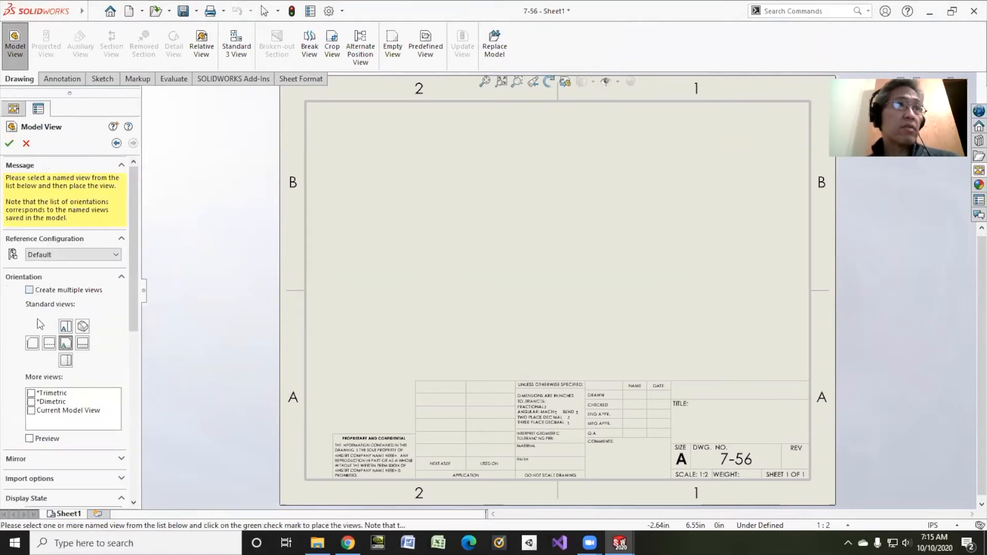
{"action": "left_click", "coordinate": [65, 343]}
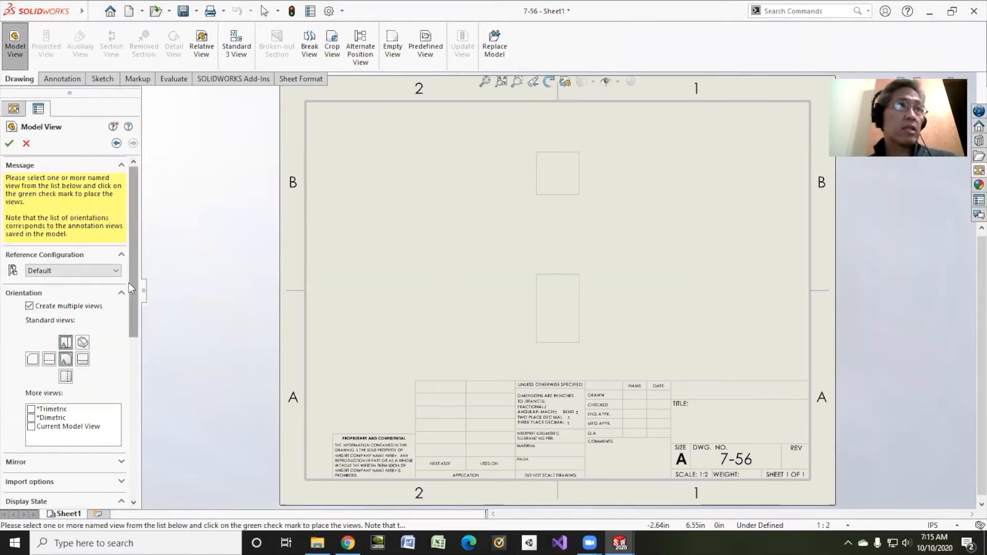
{"action": "scroll", "coordinate": [128, 283], "scroll_direction": "down", "scroll_amount": 10}
{"action": "left_click", "coordinate": [48, 372]}
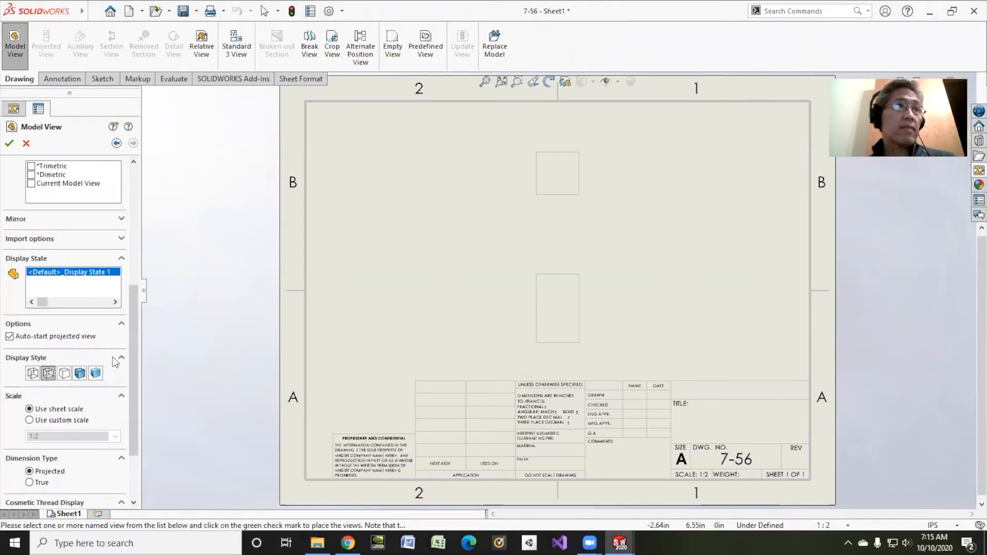
{"action": "scroll", "coordinate": [113, 357], "scroll_direction": "down", "scroll_amount": 3}
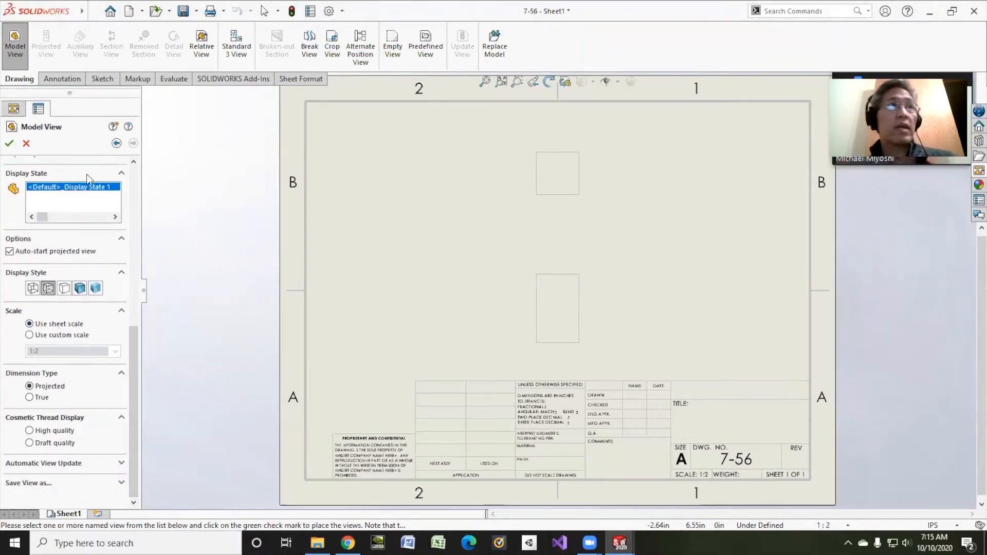
{"action": "left_click", "coordinate": [9, 144]}
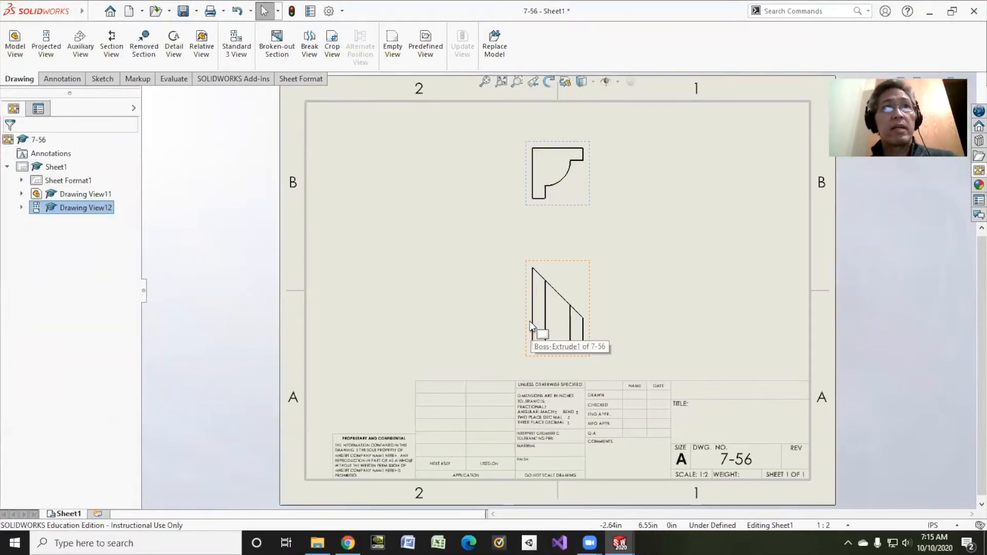
{"action": "left_click_drag", "start_coordinate": [526, 322], "coordinate": [443, 303]}
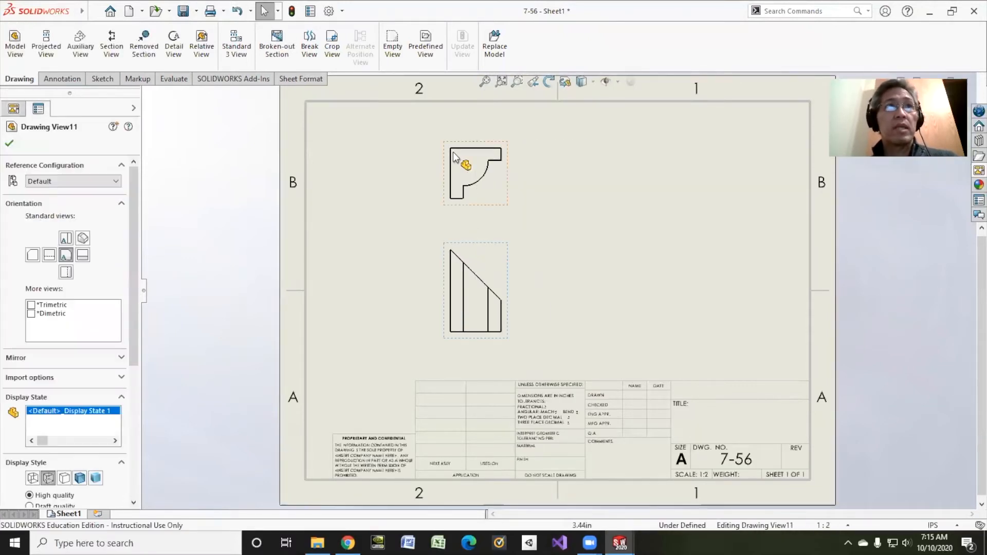
{"action": "left_click_drag", "start_coordinate": [445, 171], "coordinate": [455, 190]}
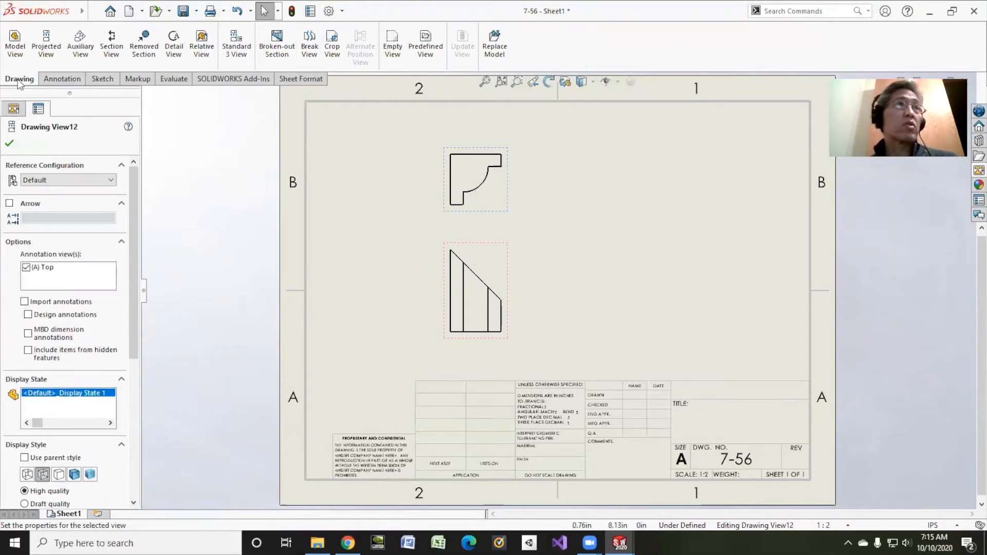
Create an auxiliary view from the front view's slanted edge and place it up and to the right of that view
{"action": "left_click", "coordinate": [78, 48]}
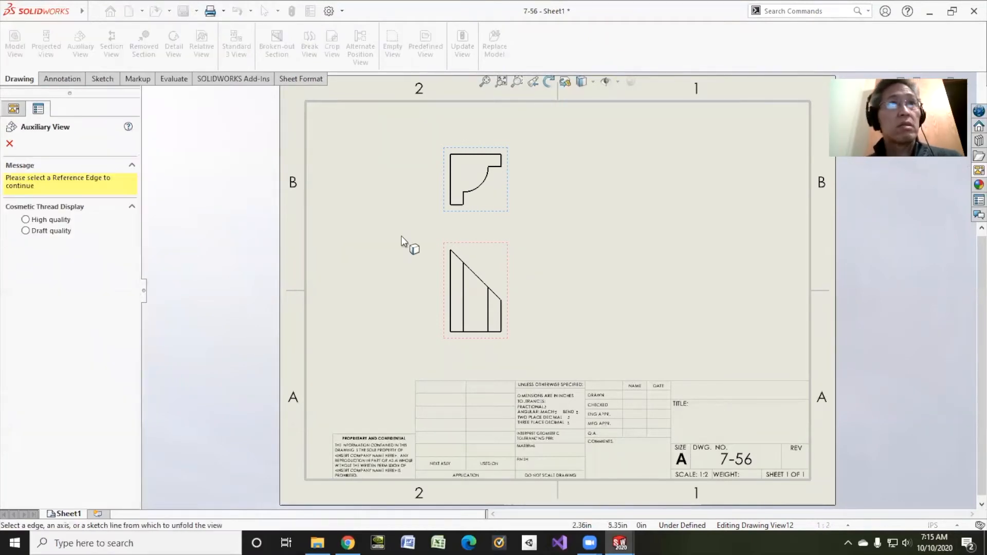
{"action": "left_click", "coordinate": [476, 278]}
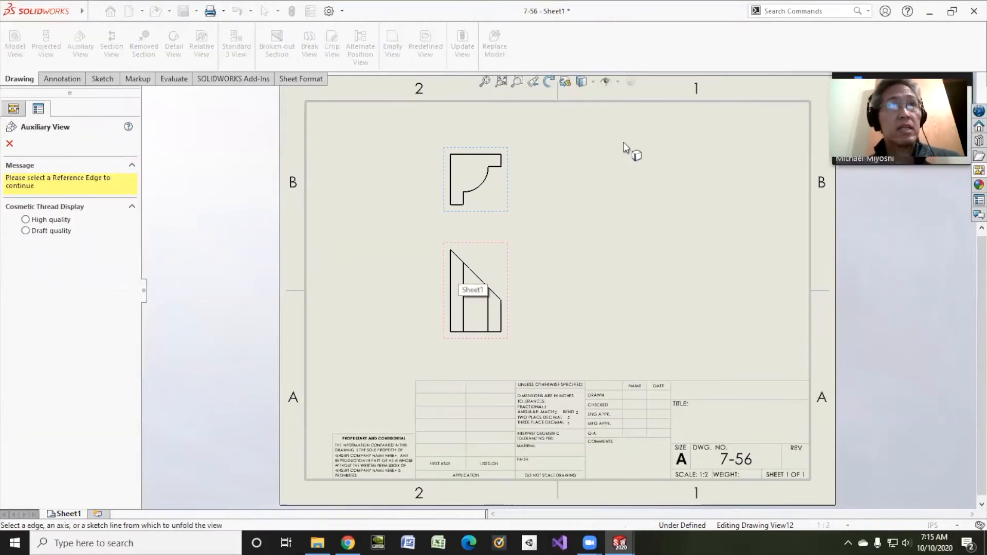
{"action": "left_click", "coordinate": [628, 213]}
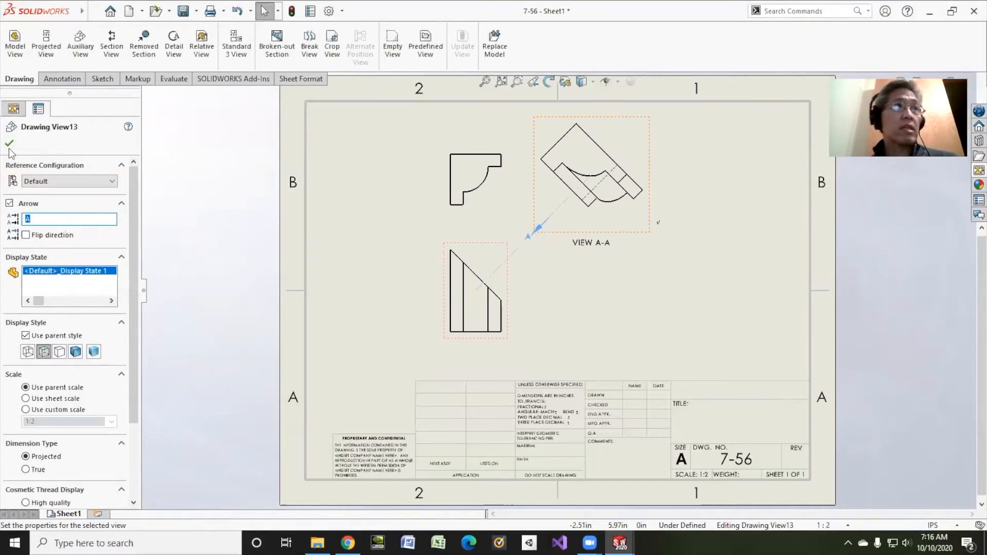
Accept the auxiliary view and move its A-A viewing arrow line down beside the front view's slanted edge
{"action": "left_click", "coordinate": [9, 144]}
{"action": "left_click", "coordinate": [537, 235]}
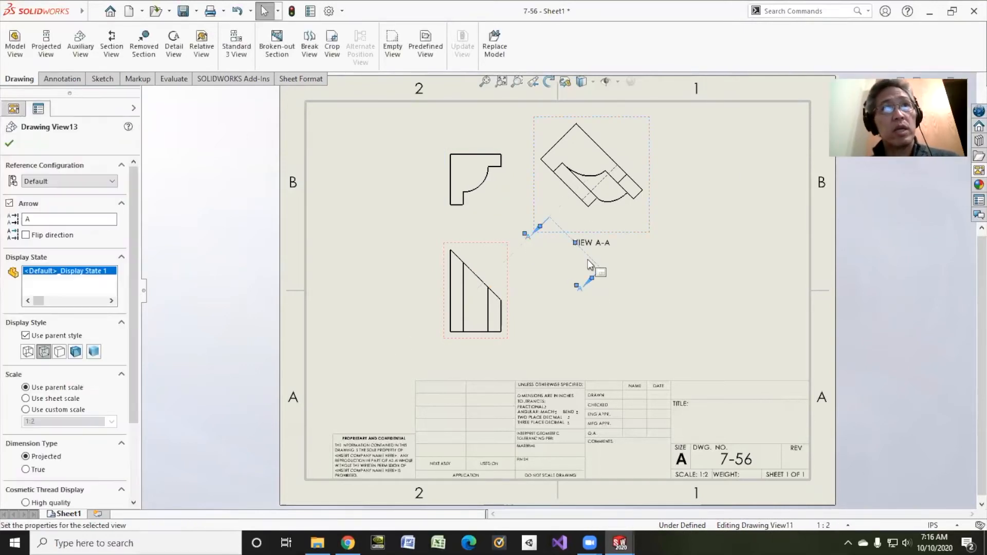
{"action": "left_click_drag", "start_coordinate": [542, 239], "coordinate": [539, 239]}
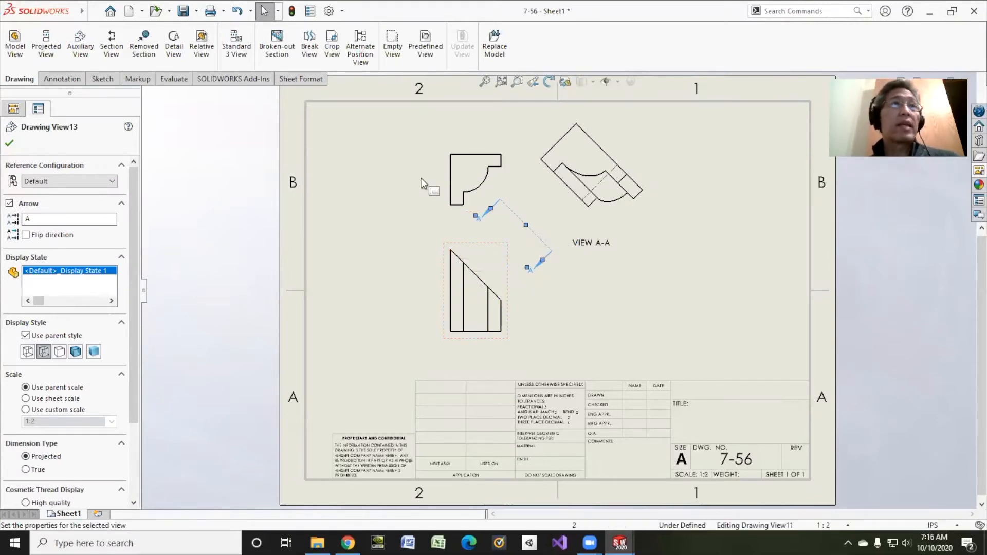
{"action": "left_click", "coordinate": [10, 144]}
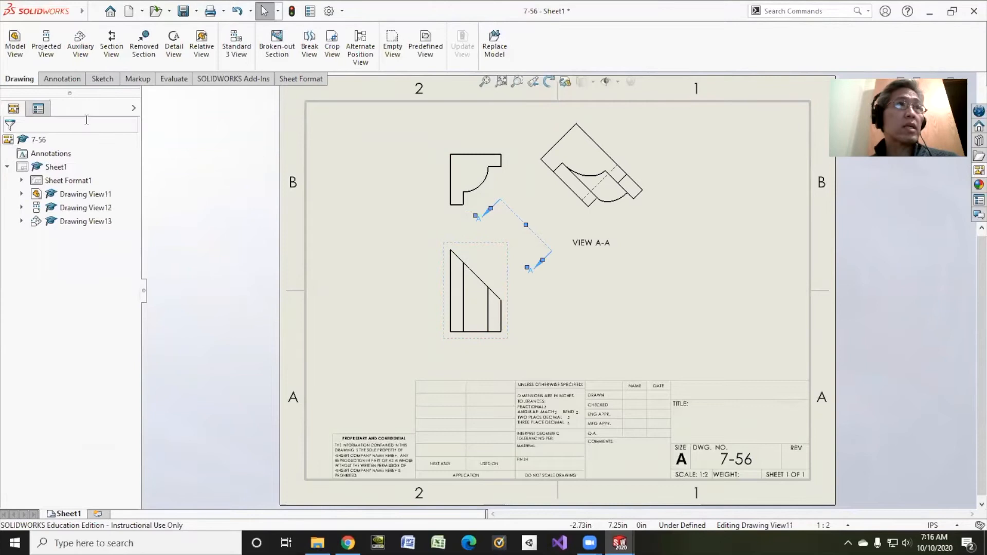
Import the model dimensions from the entire model into all drawing views, eliminating duplicates
{"action": "left_click", "coordinate": [63, 78]}
{"action": "left_click", "coordinate": [55, 41]}
{"action": "left_click", "coordinate": [72, 273]}
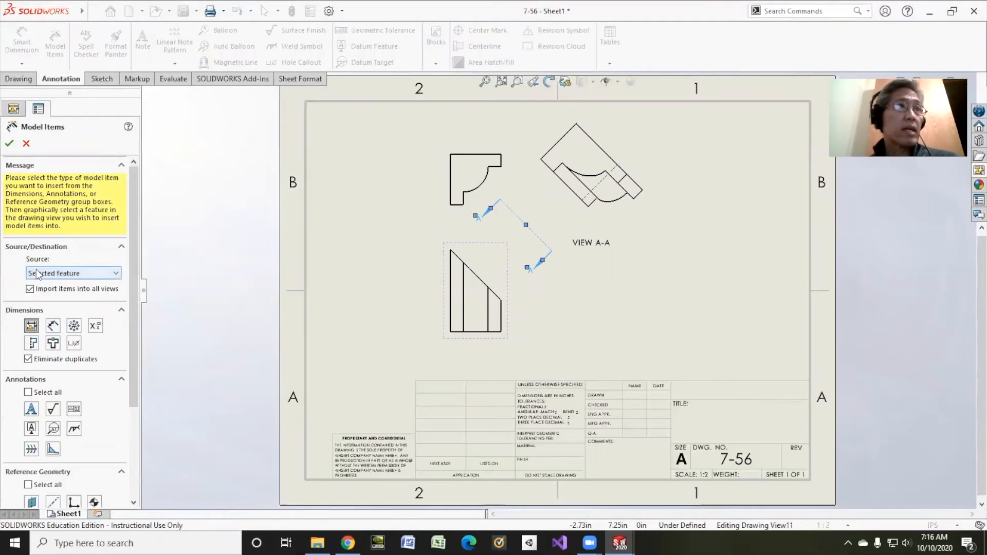
{"action": "left_click", "coordinate": [74, 286]}
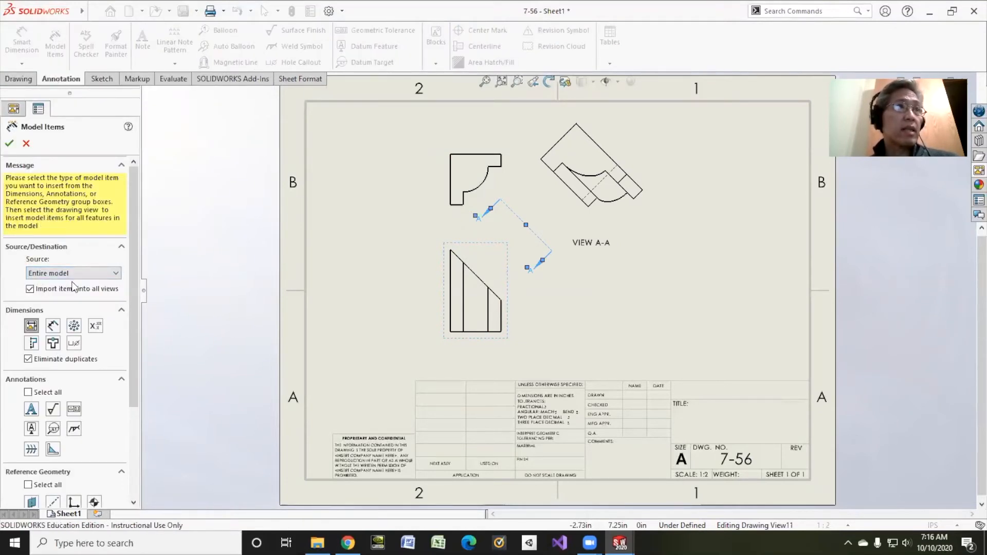
{"action": "left_click", "coordinate": [9, 144]}
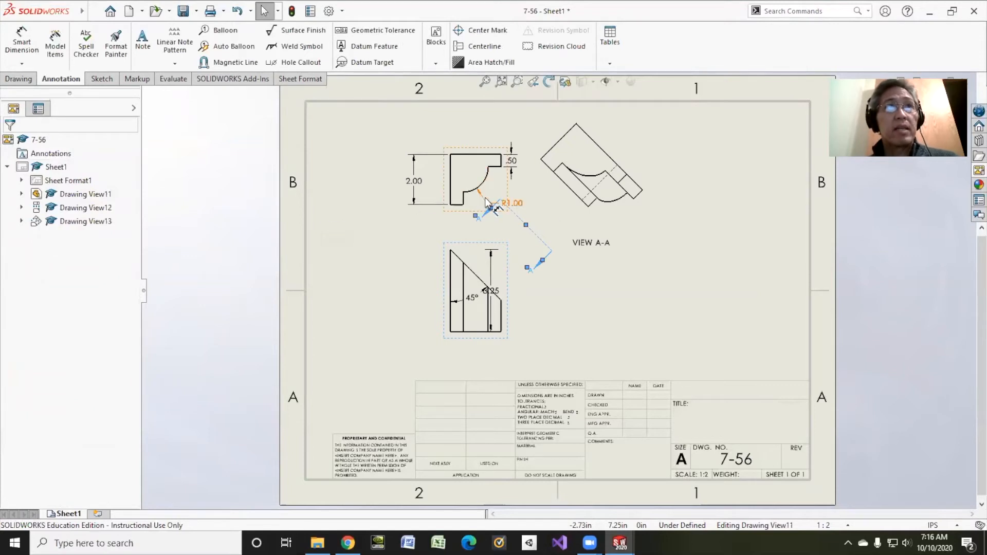
Move the A-A arrow line closer to the front view and align the 3.25 and 2.00 dimensions outside the views' left edges
{"action": "left_click", "coordinate": [506, 232]}
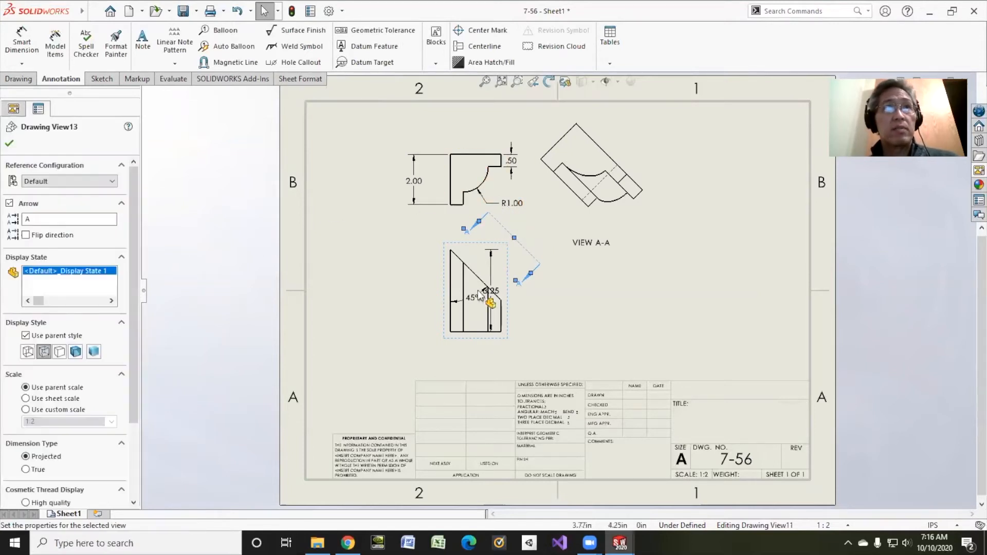
{"action": "left_click_drag", "start_coordinate": [491, 291], "coordinate": [425, 295]}
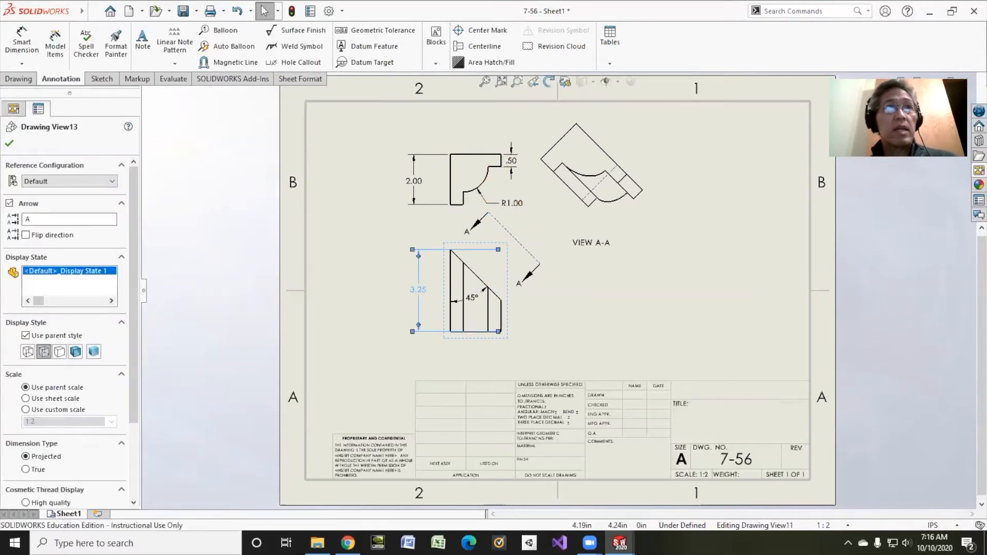
{"action": "left_click_drag", "start_coordinate": [420, 188], "coordinate": [426, 192]}
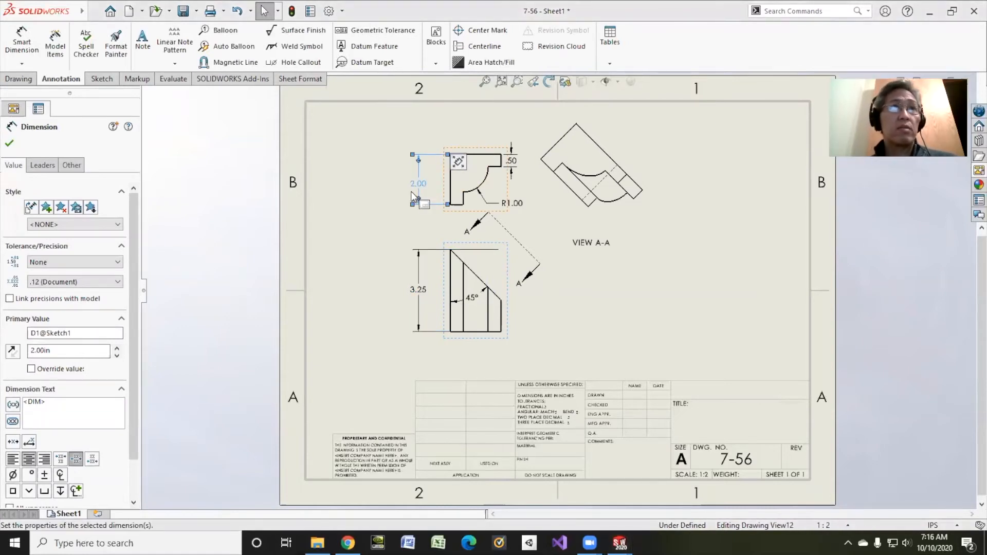
Attach the 3.25 extension lines to the front view's left corners and reposition the .50, R1.00 and 45° dimensions for clearer spacing
{"action": "left_click", "coordinate": [446, 251]}
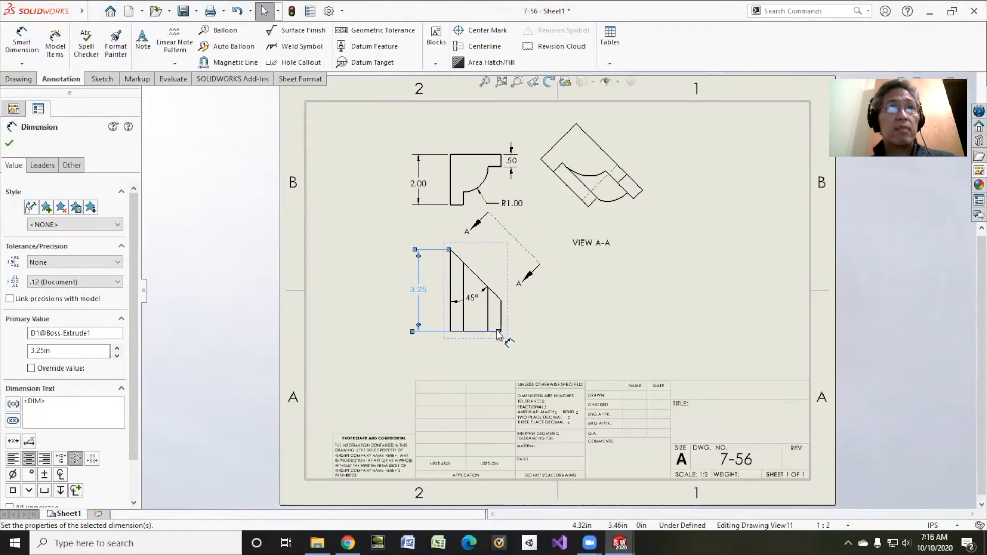
{"action": "left_click_drag", "start_coordinate": [497, 331], "coordinate": [449, 332]}
{"action": "left_click", "coordinate": [452, 273]}
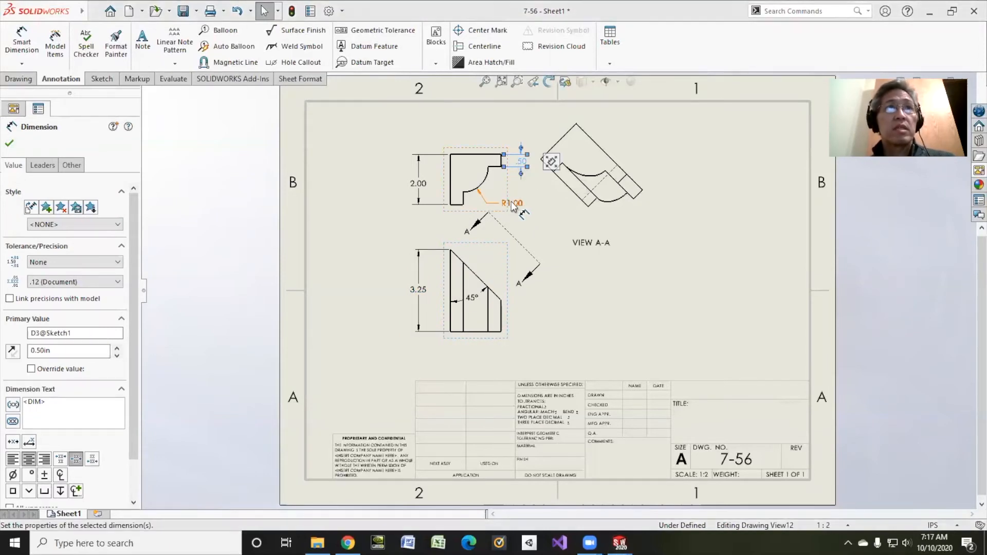
{"action": "left_click_drag", "start_coordinate": [500, 206], "coordinate": [507, 203]}
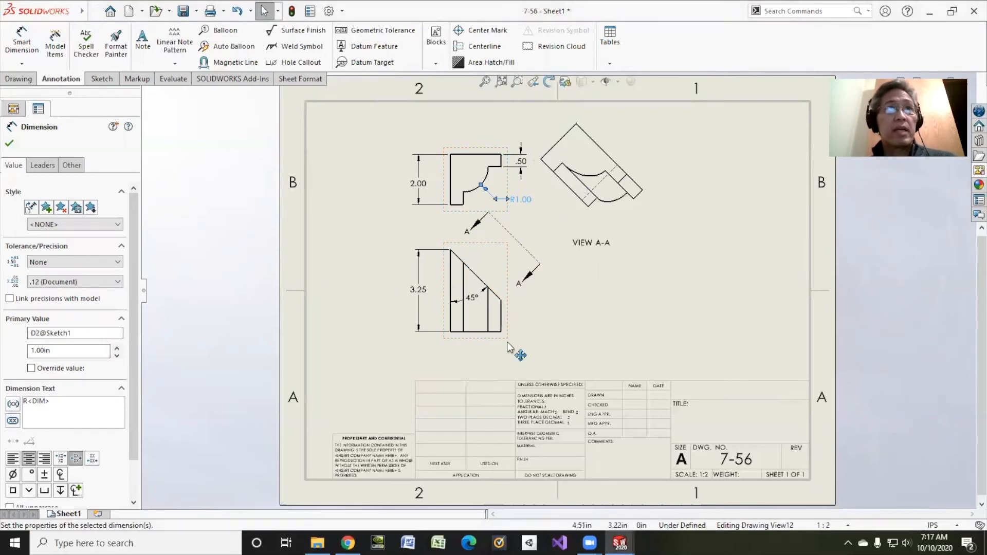
{"action": "left_click_drag", "start_coordinate": [472, 299], "coordinate": [476, 307]}
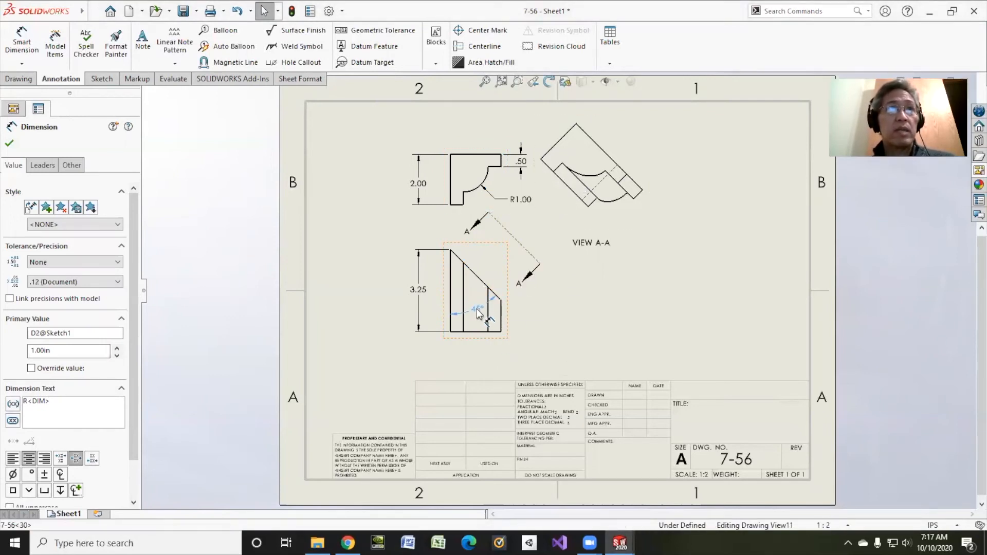
Add a 2X prefix to the top view's 2.00 dimension and move it and the 3.25 dimension back out from the views
{"action": "left_click", "coordinate": [419, 184]}
{"action": "left_click", "coordinate": [419, 183]}
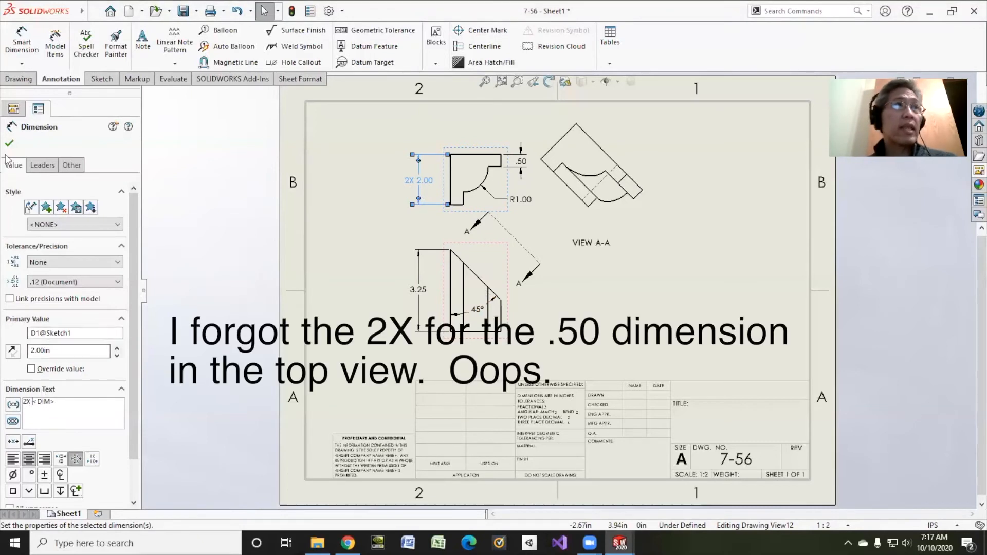
{"action": "left_click", "coordinate": [211, 230]}
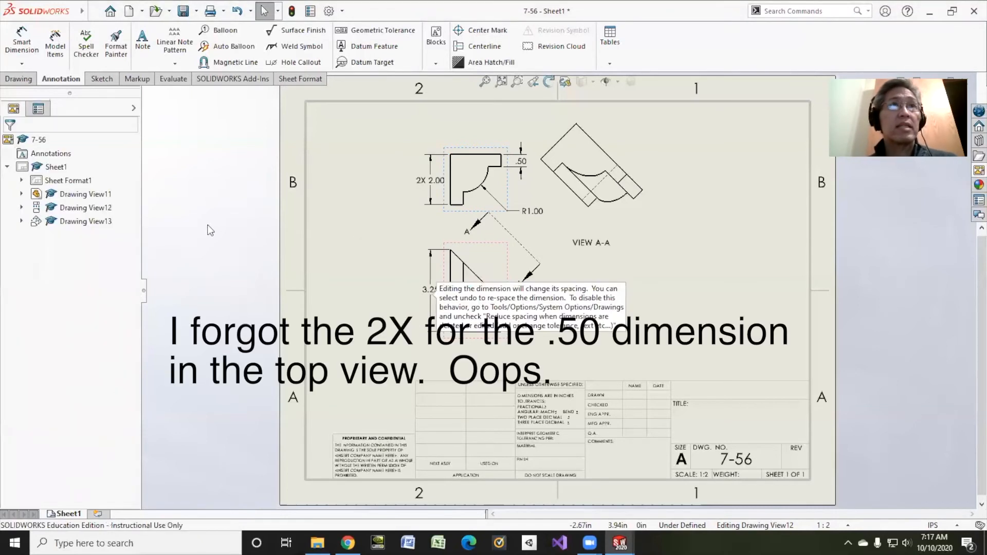
{"action": "left_click", "coordinate": [425, 185]}
{"action": "left_click_drag", "start_coordinate": [431, 290], "coordinate": [418, 289]}
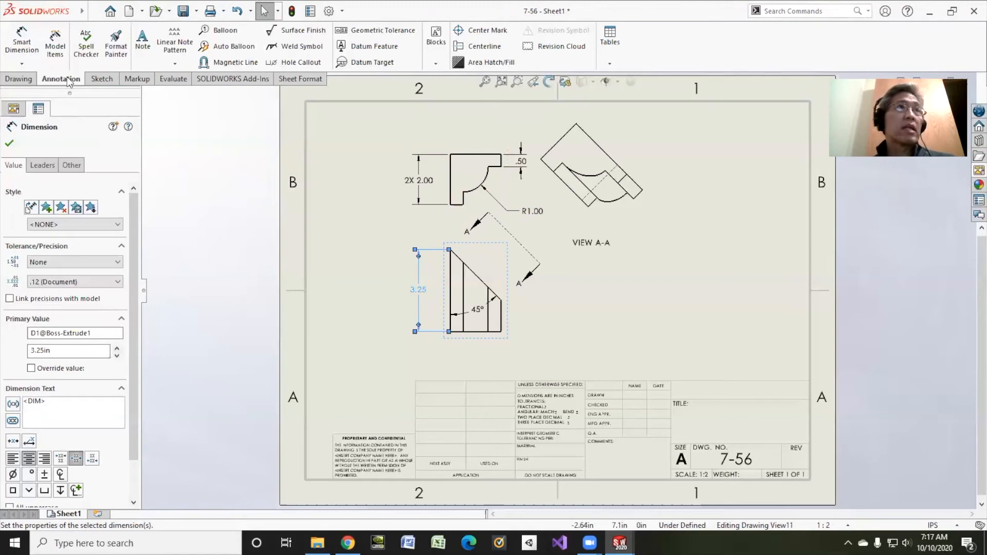
Sketch a horizontal and a vertical centerline in the top view, running from near the arc's upper end to its center and down to its lower end
{"action": "left_click", "coordinate": [107, 81]}
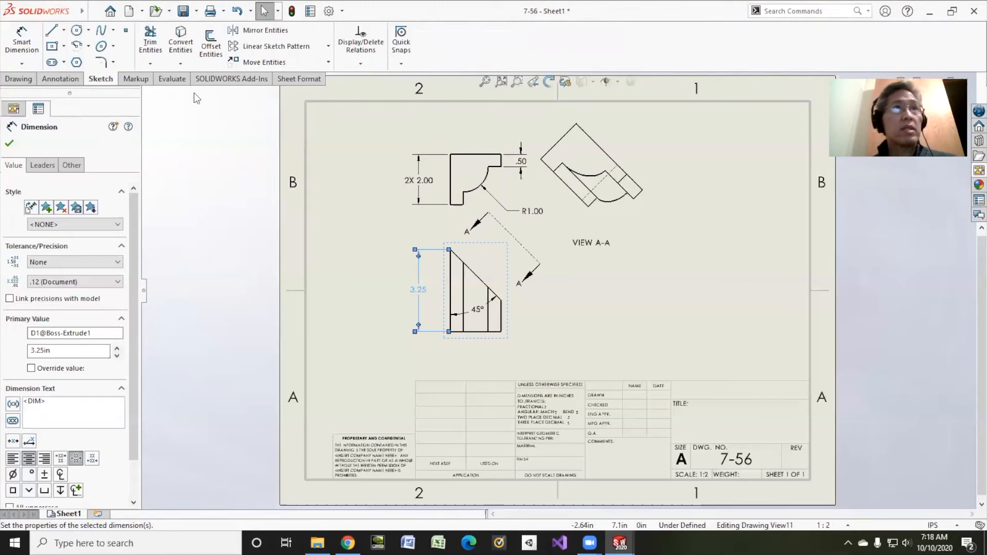
{"action": "scroll", "coordinate": [469, 184], "scroll_direction": "down", "scroll_amount": 4}
{"action": "scroll", "coordinate": [524, 206], "scroll_direction": "up", "scroll_amount": 2}
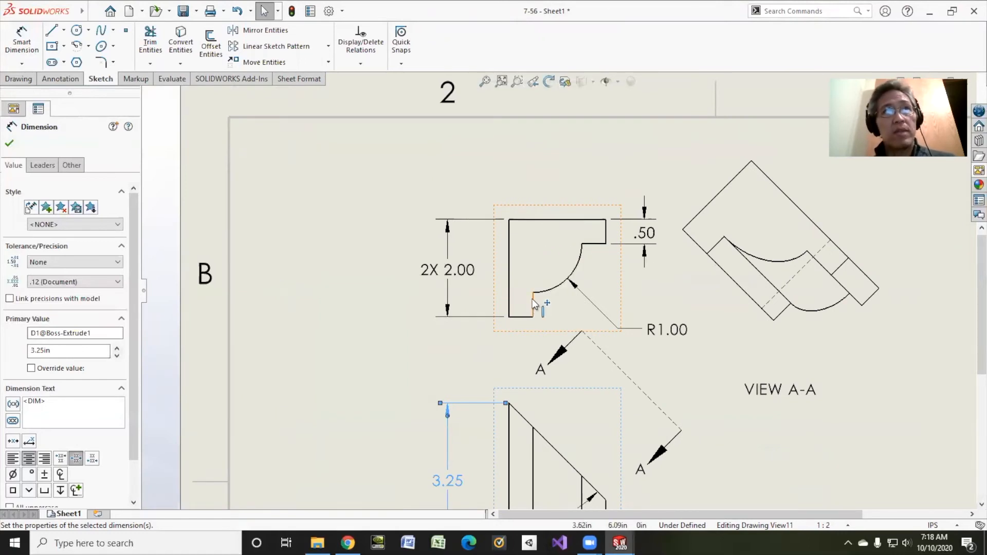
{"action": "left_click", "coordinate": [64, 31]}
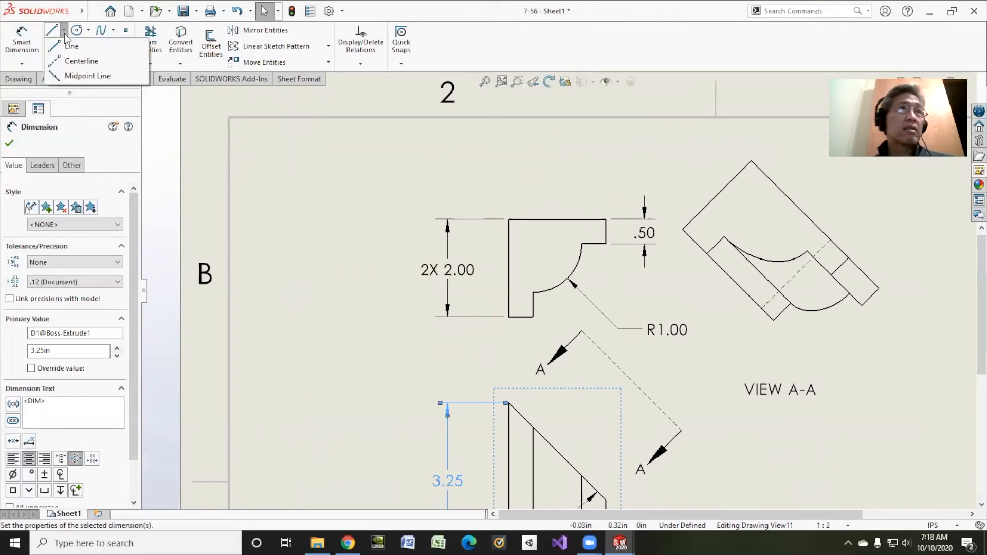
{"action": "left_click", "coordinate": [82, 60]}
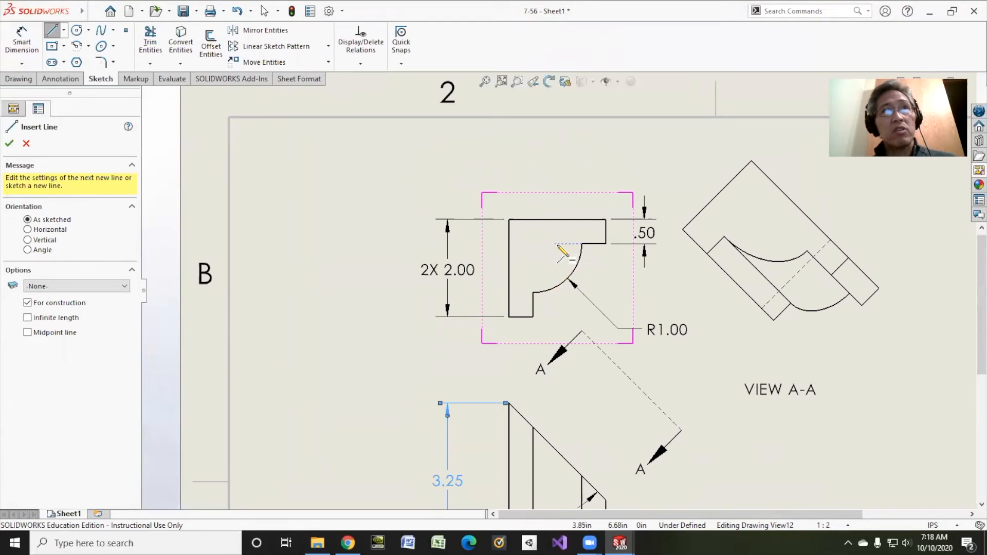
{"action": "left_click", "coordinate": [579, 247]}
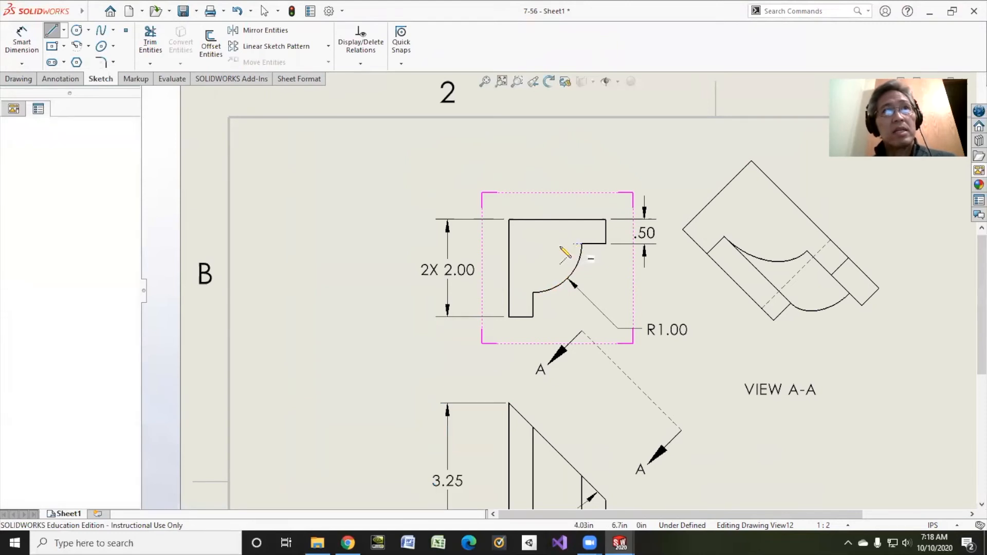
{"action": "left_click", "coordinate": [533, 244]}
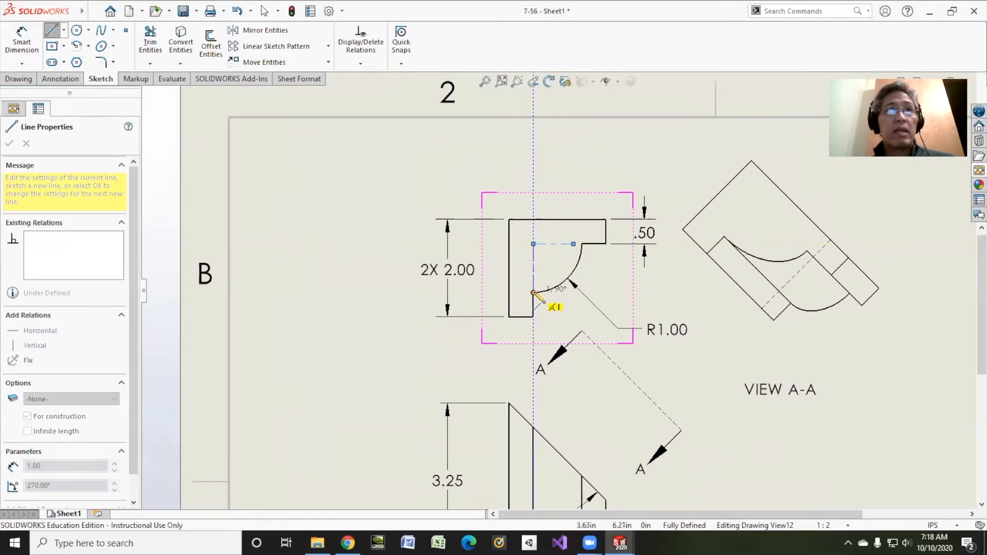
{"action": "left_click", "coordinate": [533, 292]}
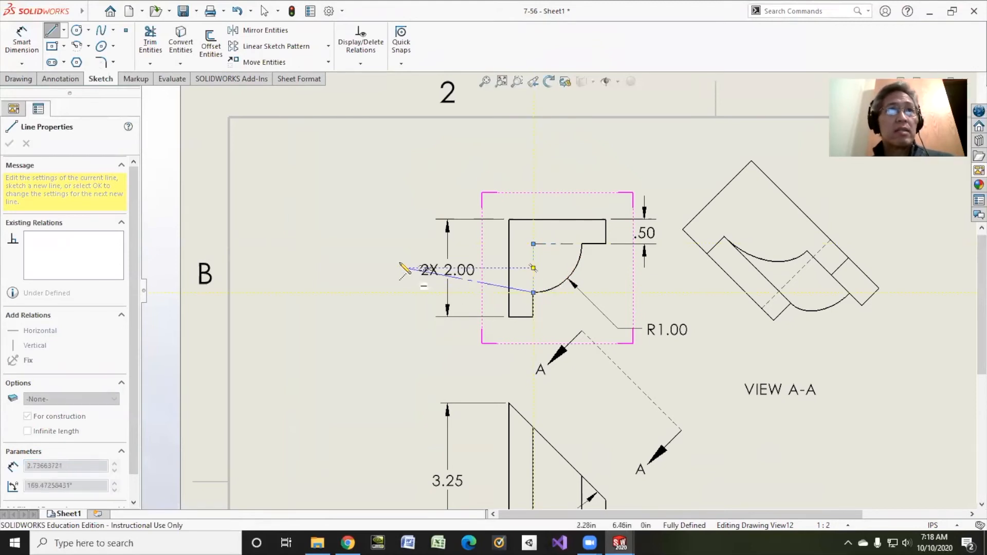
{"action": "right_click", "coordinate": [367, 245]}
{"action": "left_click", "coordinate": [350, 249]}
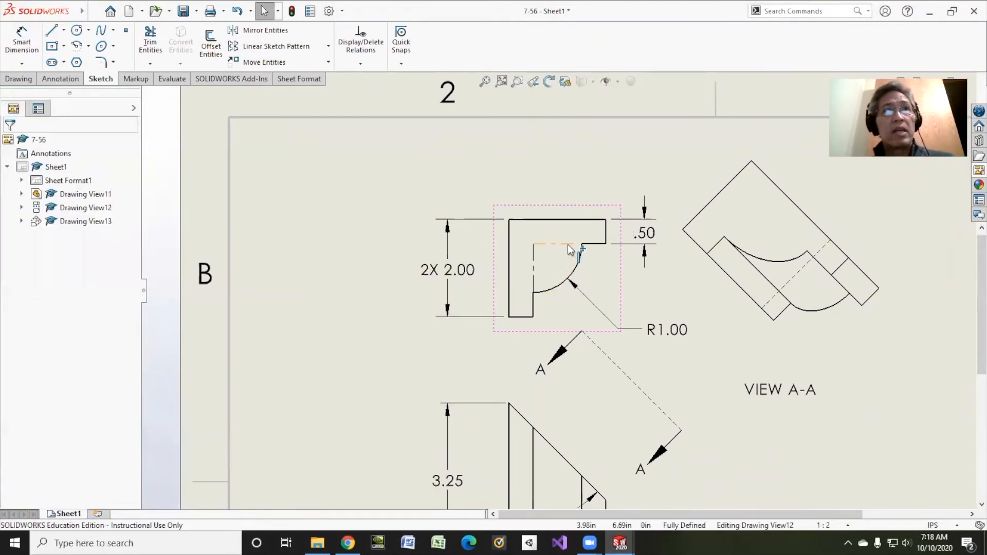
Shorten the vertical centerline's lower end to leave a small gap above the arc's end, and return focus to the sheet
{"action": "scroll", "coordinate": [571, 258], "scroll_direction": "down", "scroll_amount": 2}
{"action": "scroll", "coordinate": [570, 258], "scroll_direction": "down", "scroll_amount": 3}
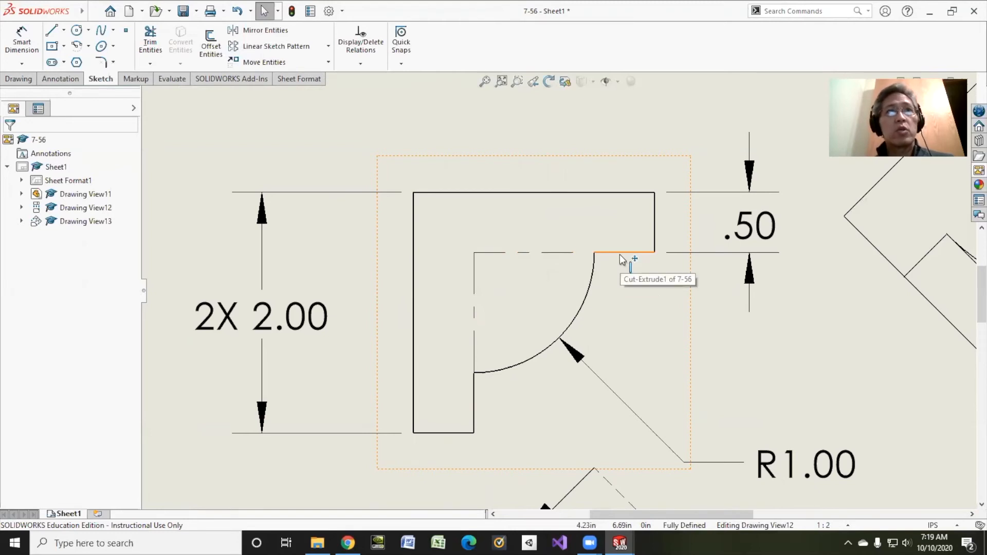
{"action": "left_click", "coordinate": [475, 339]}
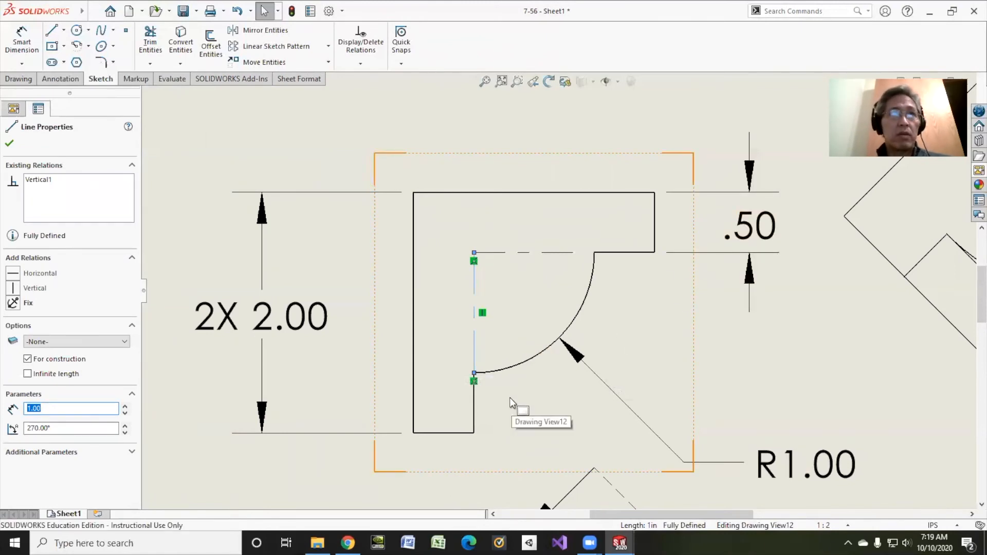
{"action": "mouse_move", "coordinate": [474, 373]}
{"action": "left_mouse_down"}
{"action": "mouse_move", "coordinate": [464, 365]}
{"action": "mouse_move", "coordinate": [471, 378]}
{"action": "left_mouse_up"}
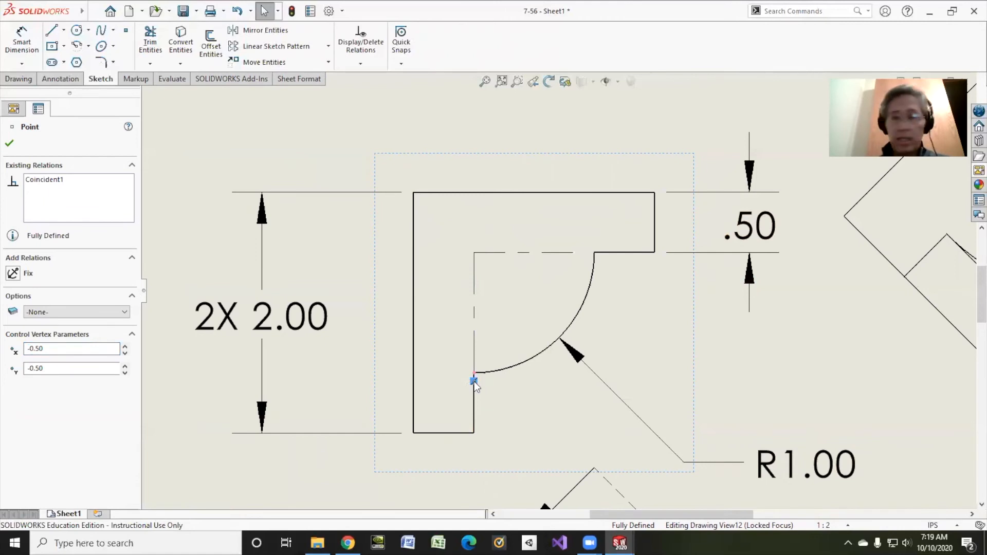
{"action": "left_click", "coordinate": [475, 355]}
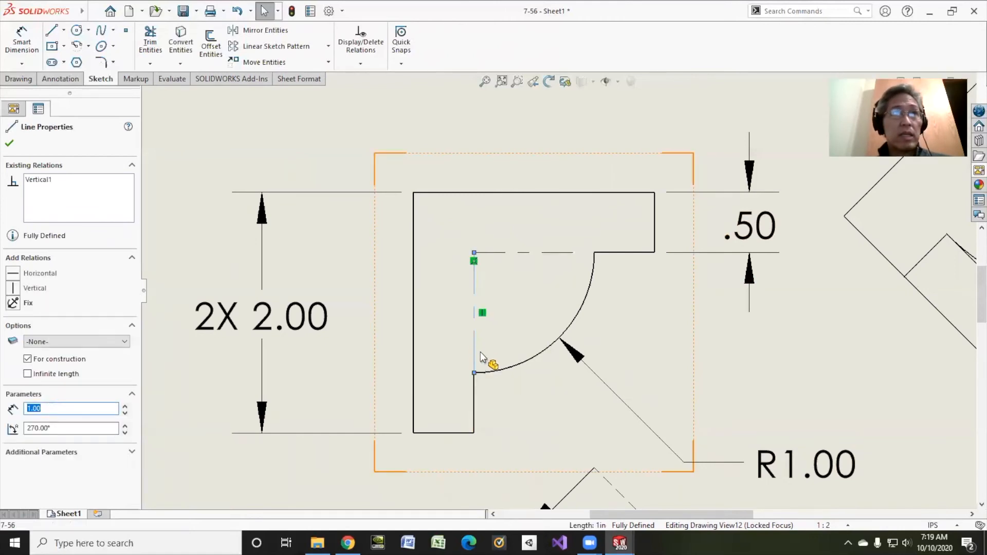
{"action": "left_click_drag", "start_coordinate": [475, 374], "coordinate": [473, 359]}
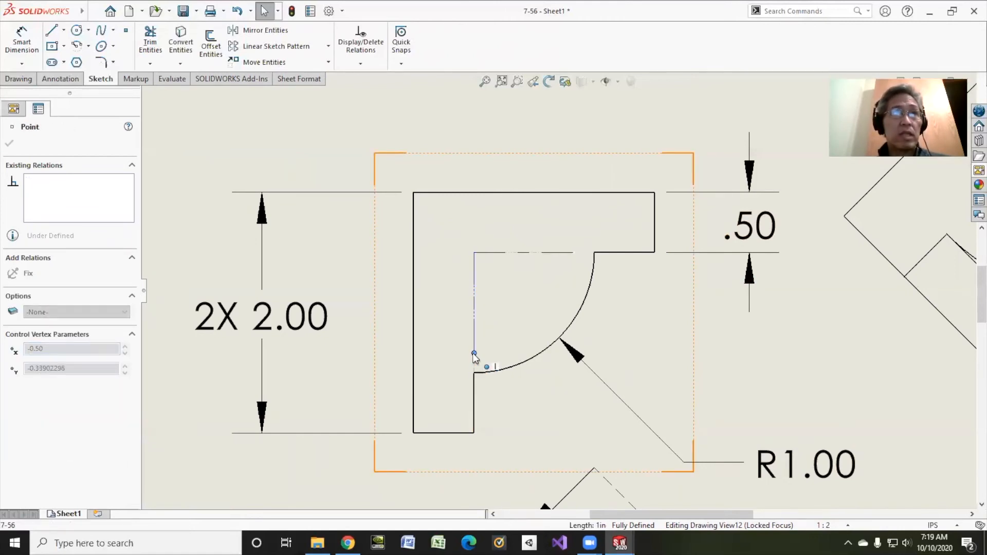
{"action": "double_click", "coordinate": [329, 172]}
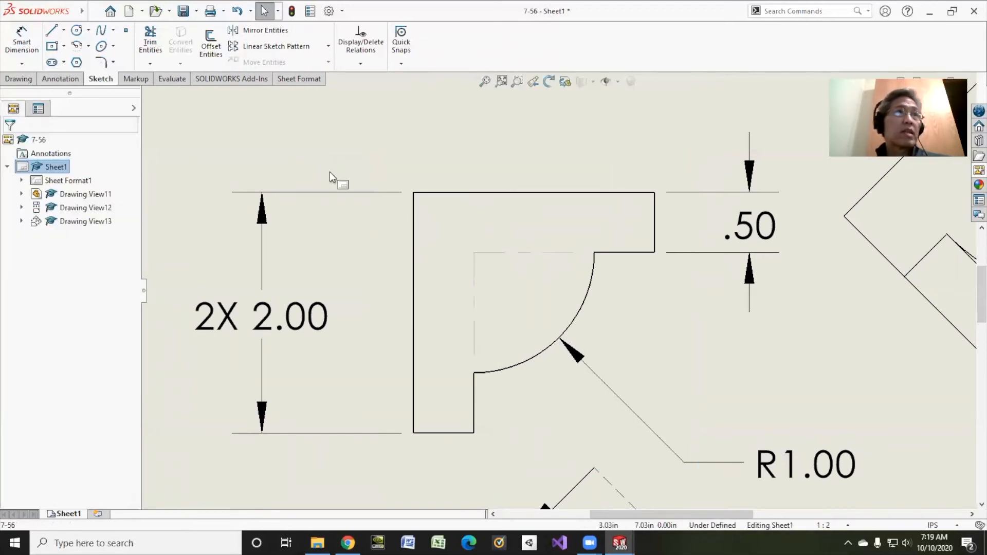
Open Sheet Format1 for editing at the title block
{"action": "scroll", "coordinate": [360, 278], "scroll_direction": "up", "scroll_amount": 8}
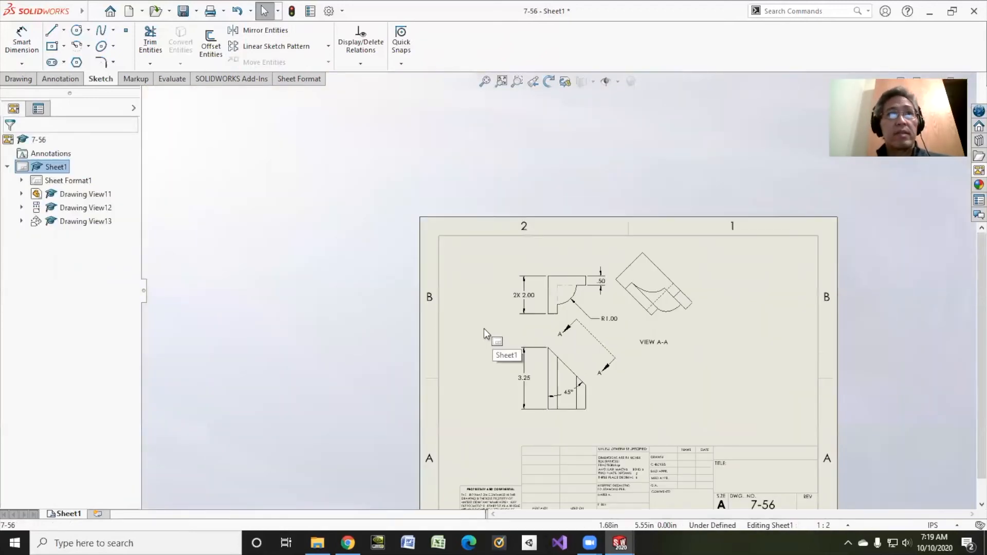
{"action": "scroll", "coordinate": [486, 333], "scroll_direction": "up", "scroll_amount": 5}
{"action": "scroll", "coordinate": [708, 399], "scroll_direction": "down", "scroll_amount": 5}
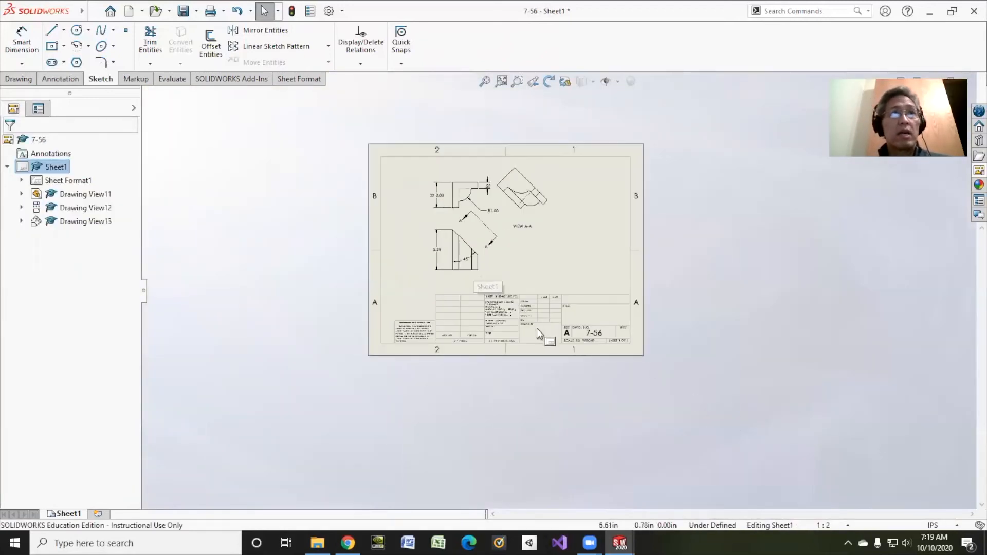
{"action": "scroll", "coordinate": [537, 330], "scroll_direction": "down", "scroll_amount": 6}
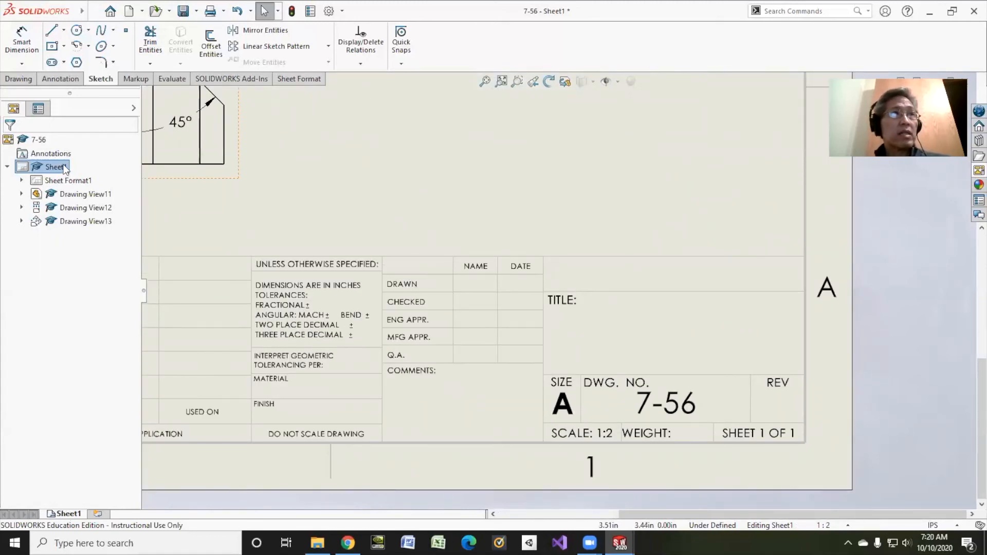
{"action": "right_click", "coordinate": [84, 183]}
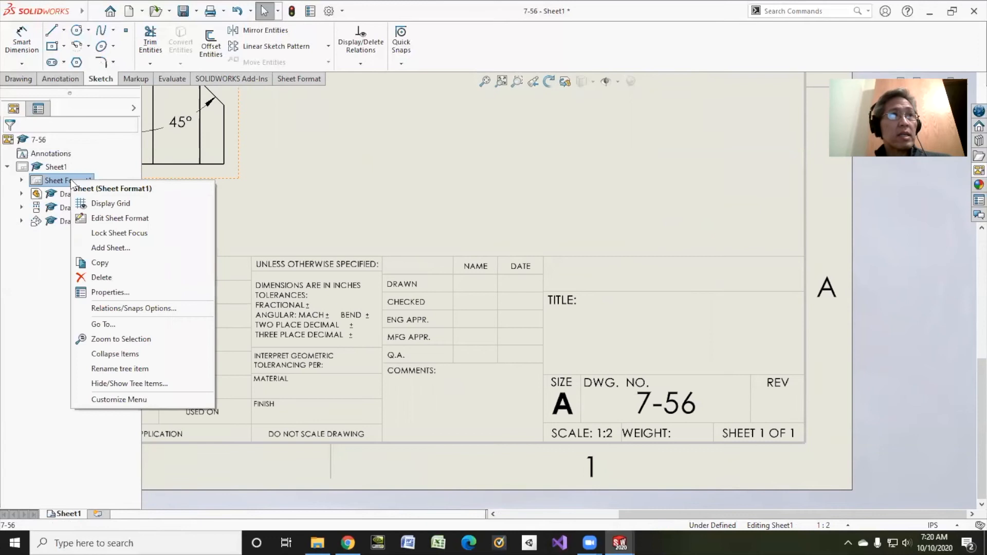
{"action": "left_click", "coordinate": [111, 216]}
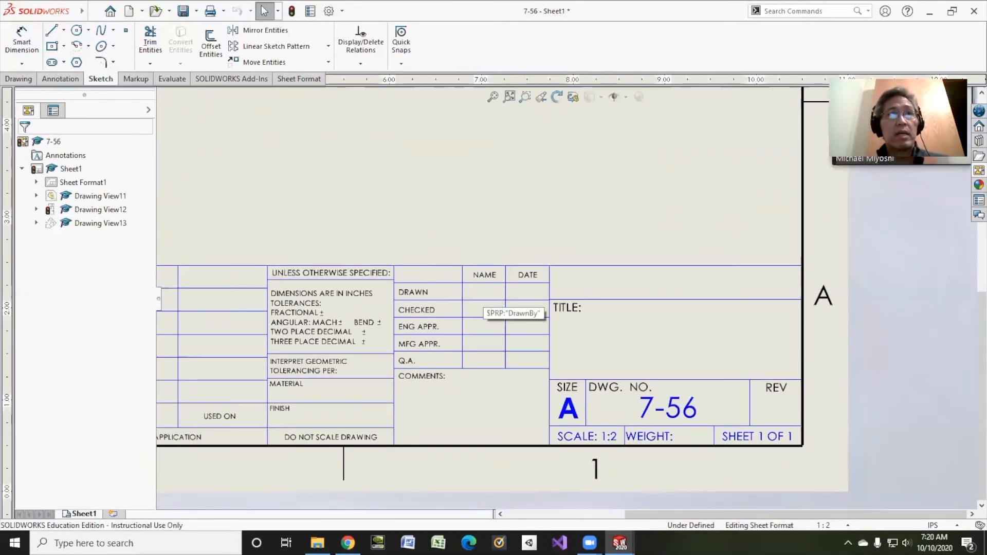
Fill in the DRAWN row of the title block with the drafter's surname and the date 10/10/20
{"action": "double_click", "coordinate": [482, 291]}
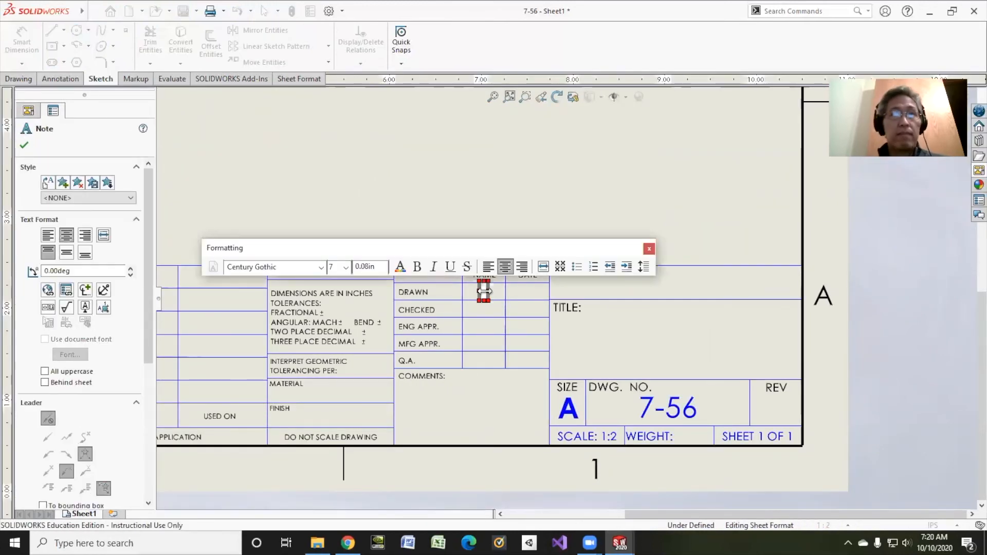
{"action": "type", "text": "MIYOSHI"}
{"action": "double_click", "coordinate": [525, 291]}
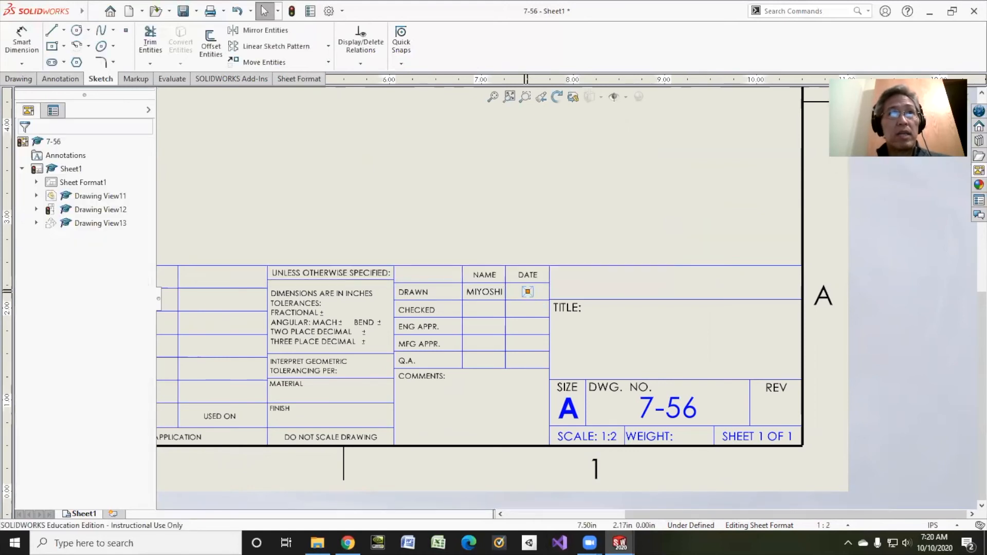
{"action": "type", "text": "10/10/20"}
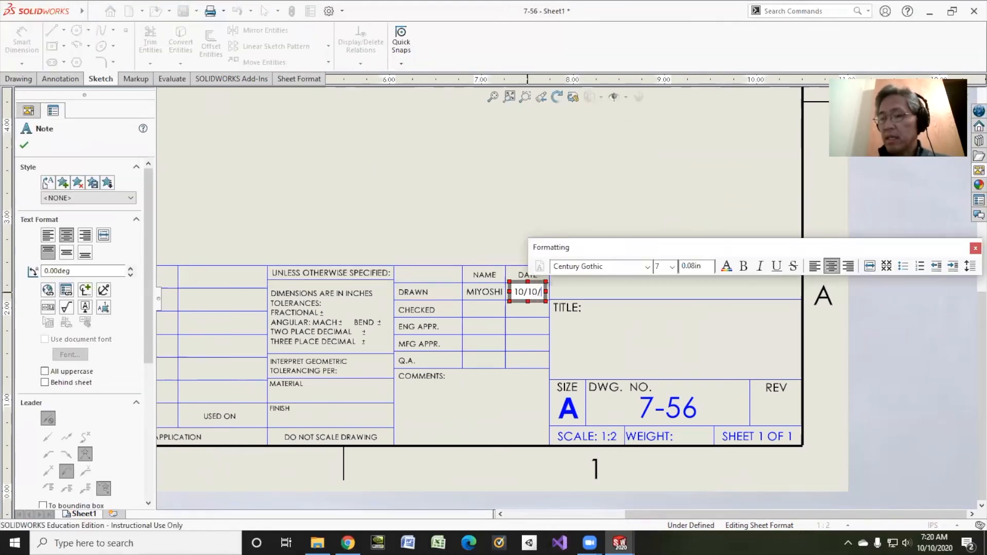
Enter 7-56 as the drawing title in the title block's TITLE field
{"action": "double_click", "coordinate": [674, 347]}
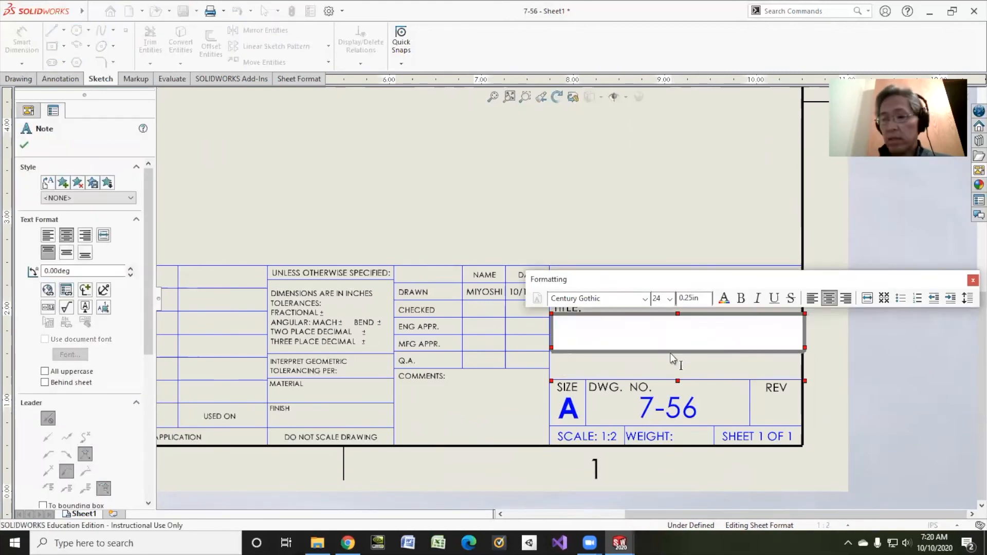
{"action": "type", "text": "7-56"}
{"action": "left_click", "coordinate": [672, 236]}
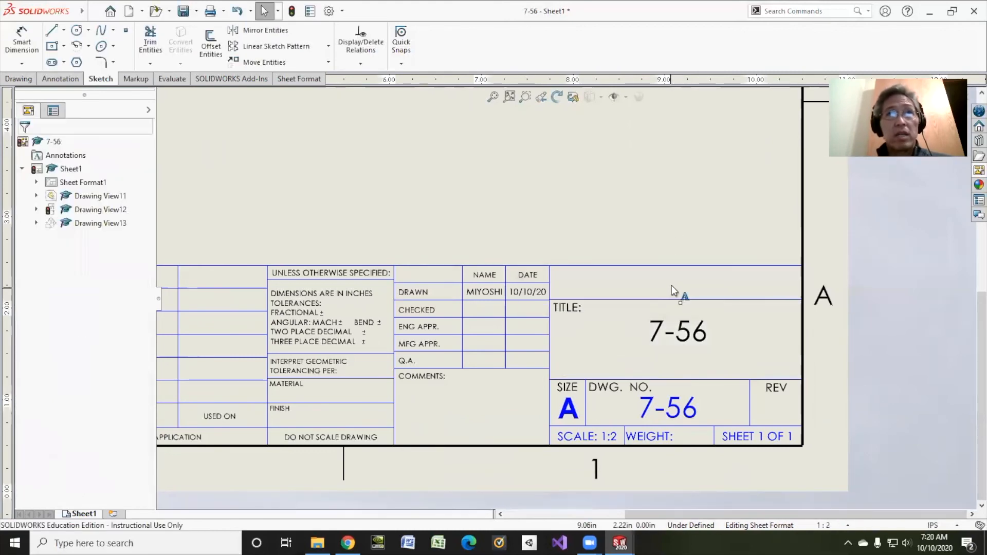
Fill in the company name above the title with the drafter's surname followed by DESIGN, all in capitals
{"action": "left_click", "coordinate": [671, 286]}
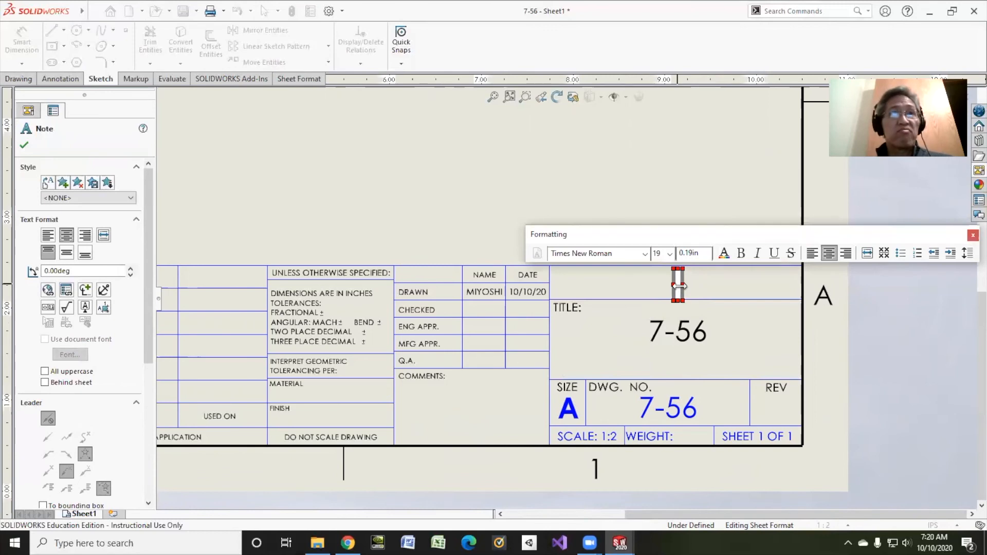
{"action": "type", "text": "MIUYO"}
{"action": "key", "text": "BackSpace"}
{"action": "key", "text": "BackSpace"}
{"action": "key", "text": "BackSpace"}
{"action": "type", "text": "YO"}
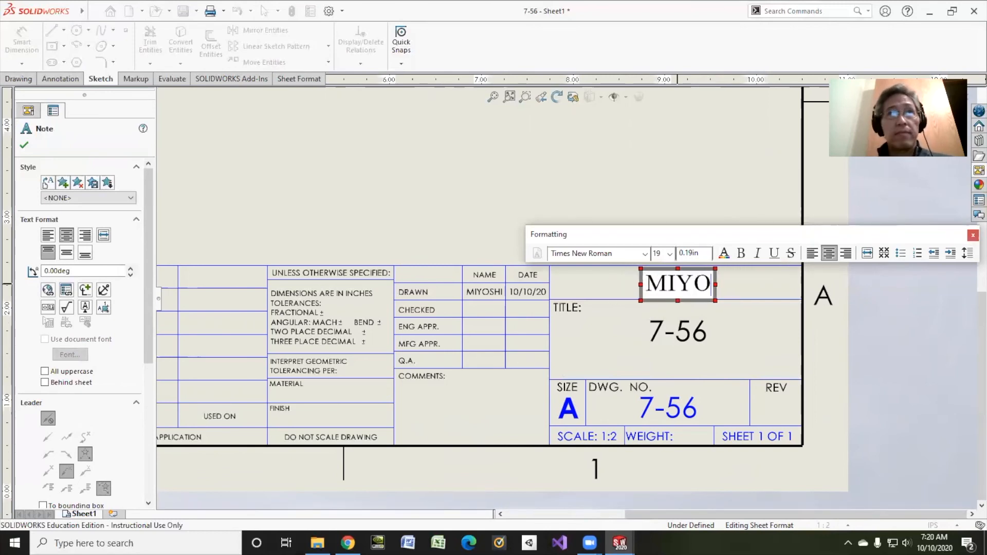
{"action": "type", "text": "SHI DESIGN"}
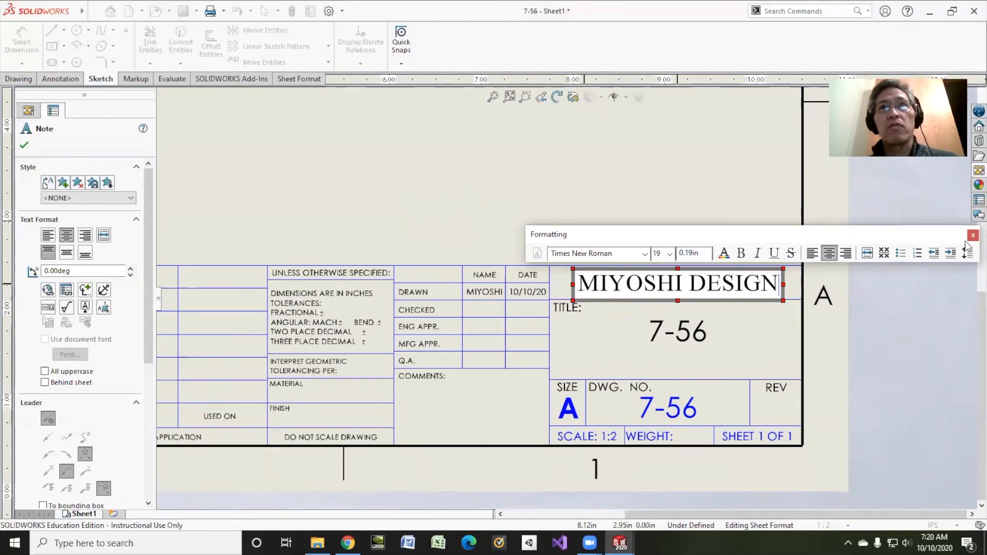
{"action": "key", "text": "Escape"}
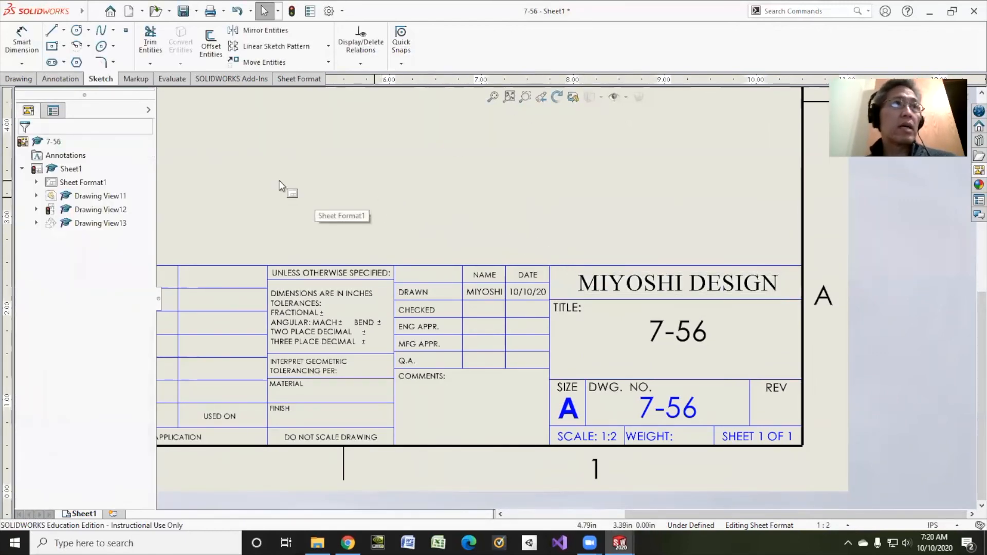
Leave sheet format editing and return to editing the drawing sheet
{"action": "right_click", "coordinate": [70, 168]}
{"action": "right_click", "coordinate": [61, 183]}
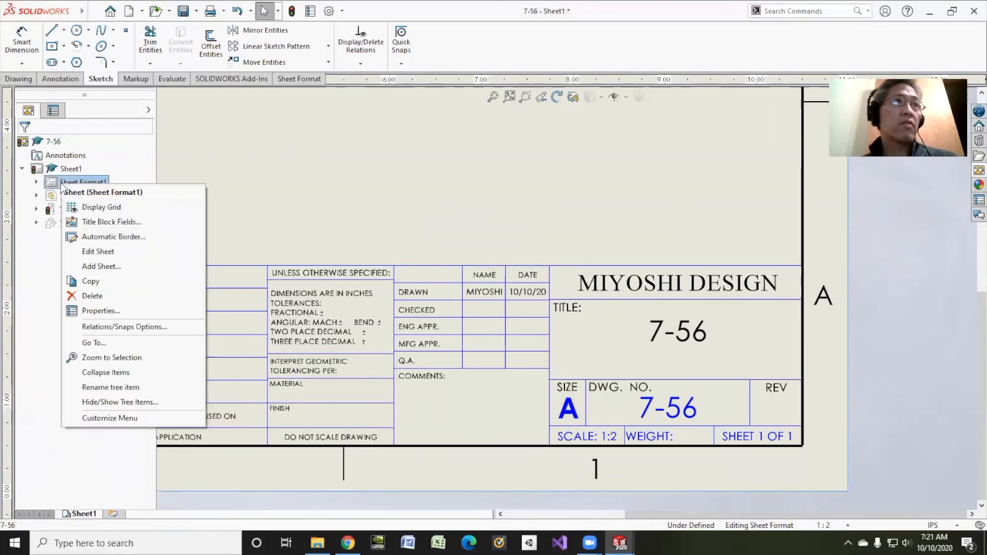
{"action": "left_click", "coordinate": [93, 253]}
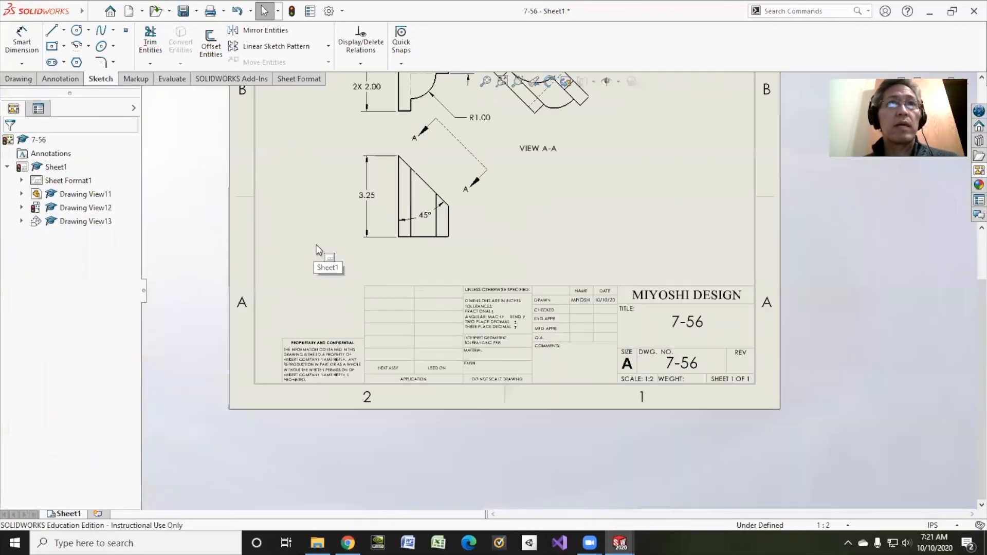
Review the display style settings of the front view and of auxiliary view A-A
{"action": "scroll", "coordinate": [455, 199], "scroll_direction": "down", "scroll_amount": 2}
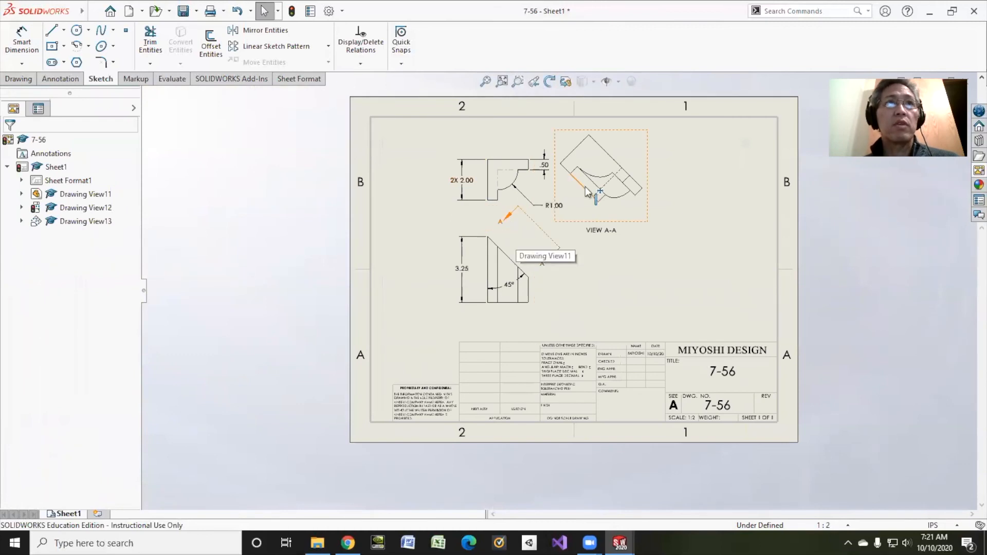
{"action": "left_click", "coordinate": [491, 245]}
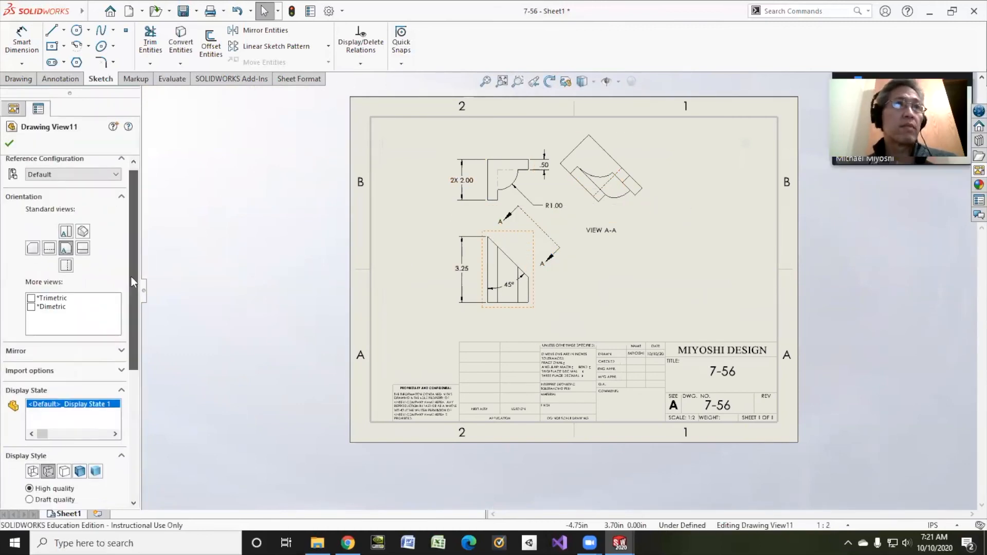
{"action": "left_click_drag", "start_coordinate": [131, 277], "coordinate": [142, 343]}
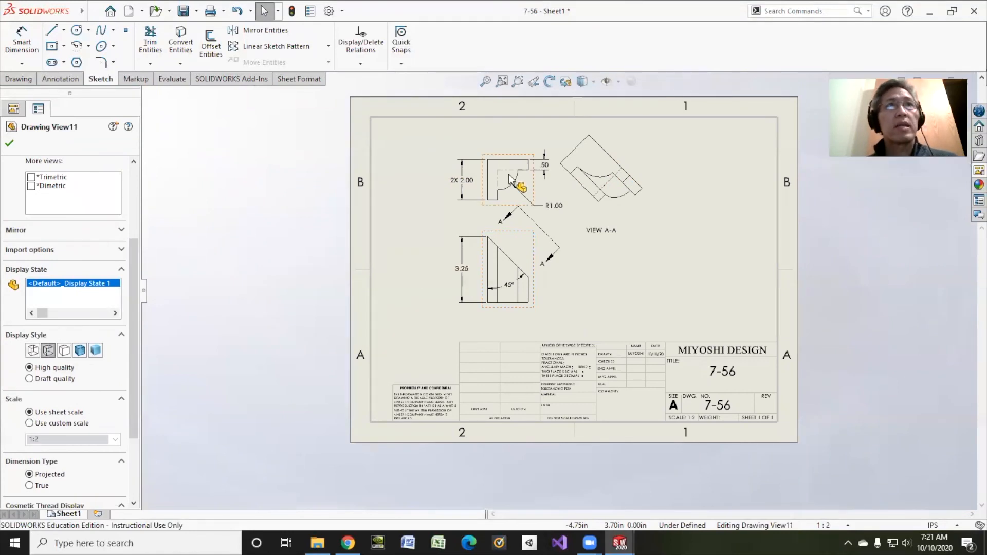
{"action": "left_click", "coordinate": [573, 147]}
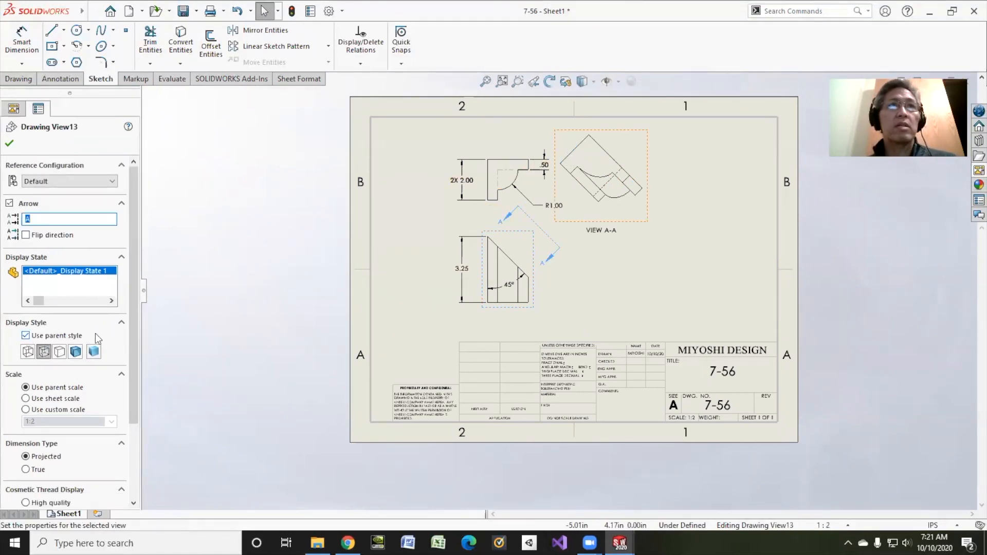
{"action": "left_click", "coordinate": [488, 249]}
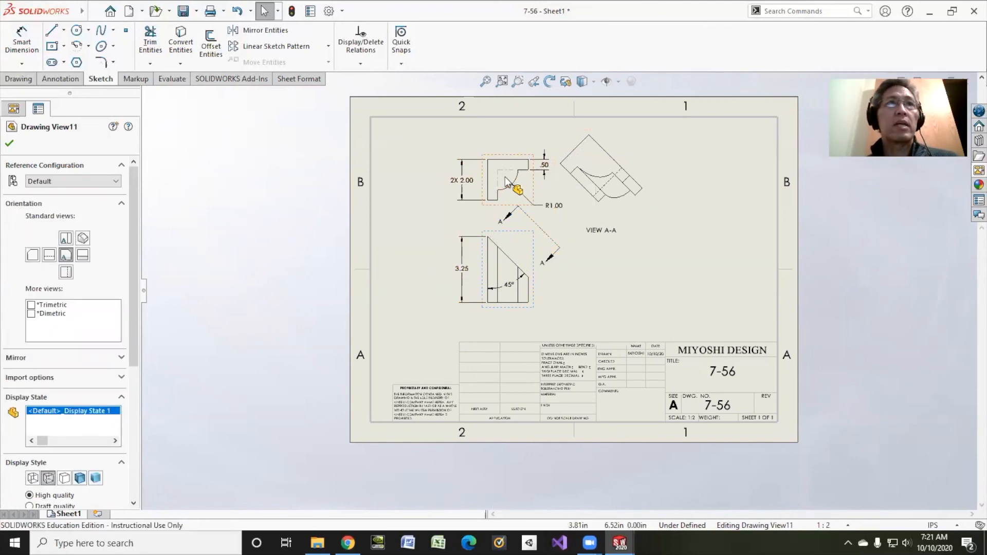
{"action": "left_click", "coordinate": [9, 143]}
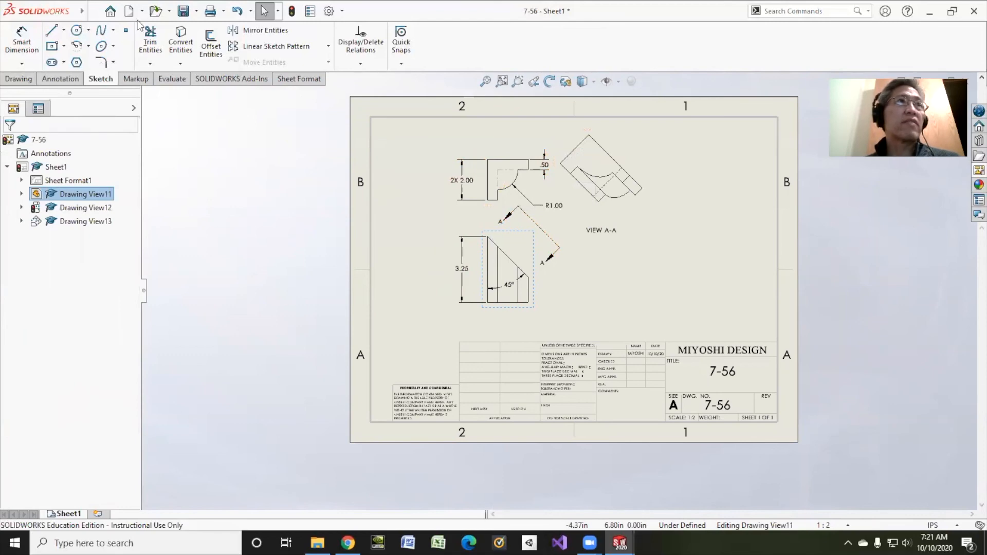
Save the drawing as 7-56.SLDDRW in the SolidWorks documents folder, replacing the existing file
{"action": "left_click", "coordinate": [184, 11]}
{"action": "left_click", "coordinate": [240, 188]}
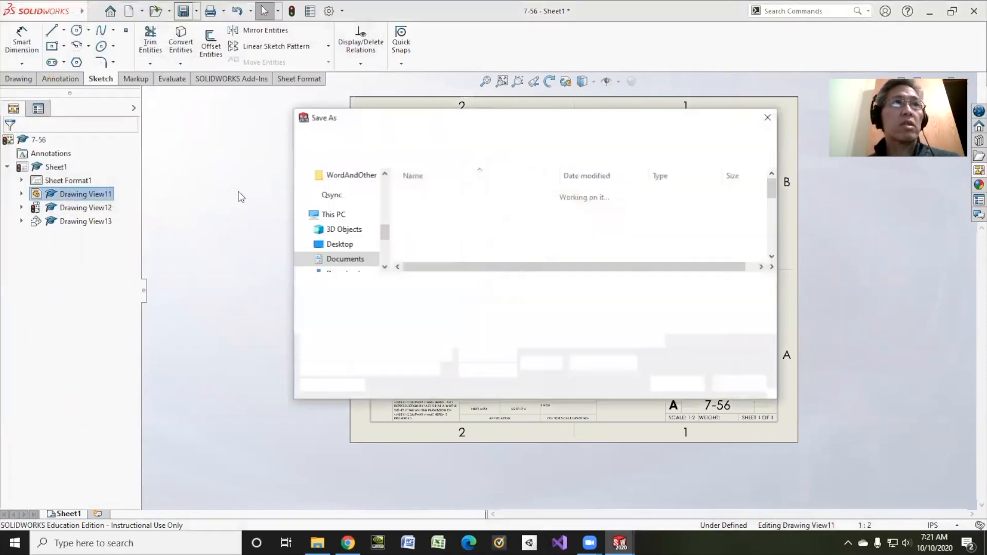
{"action": "left_click", "coordinate": [673, 385]}
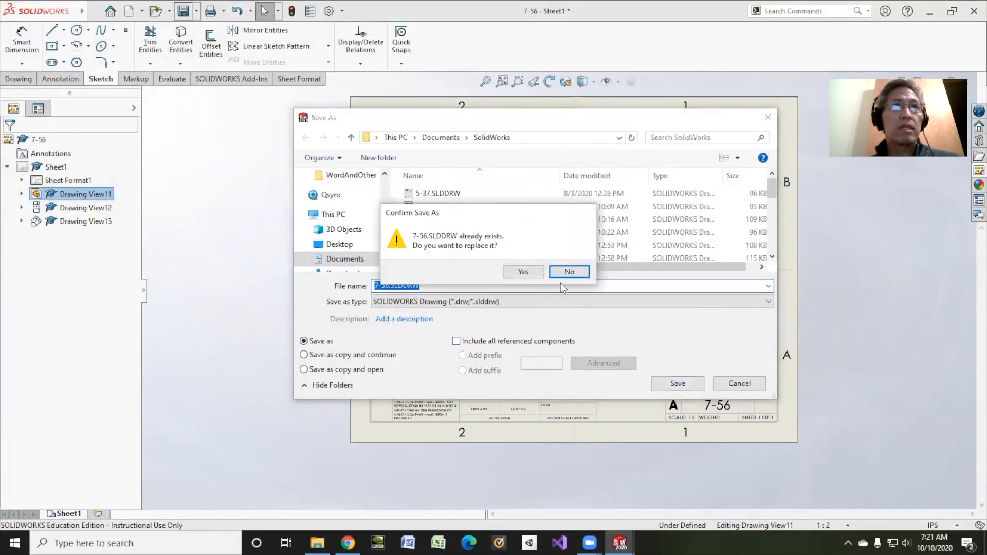
{"action": "left_click", "coordinate": [523, 272]}
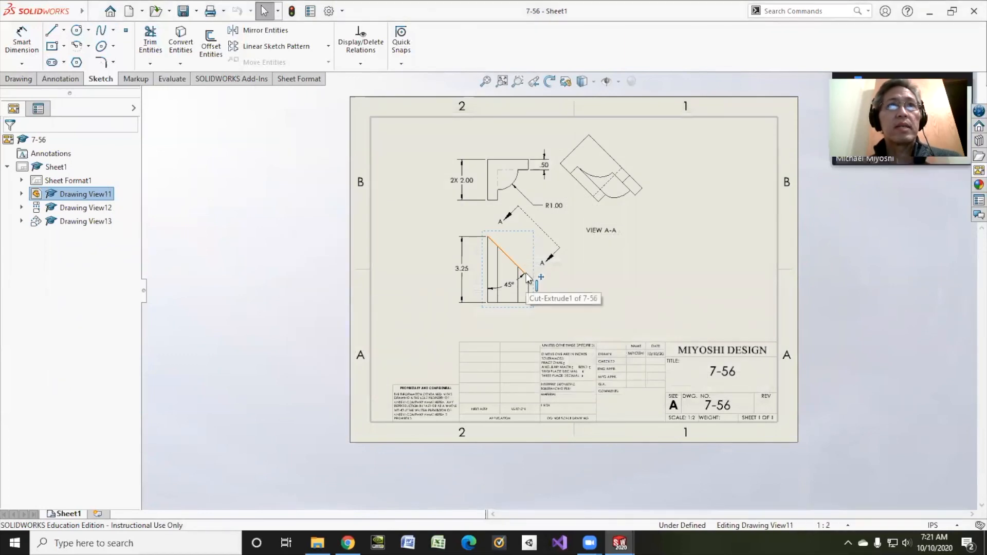